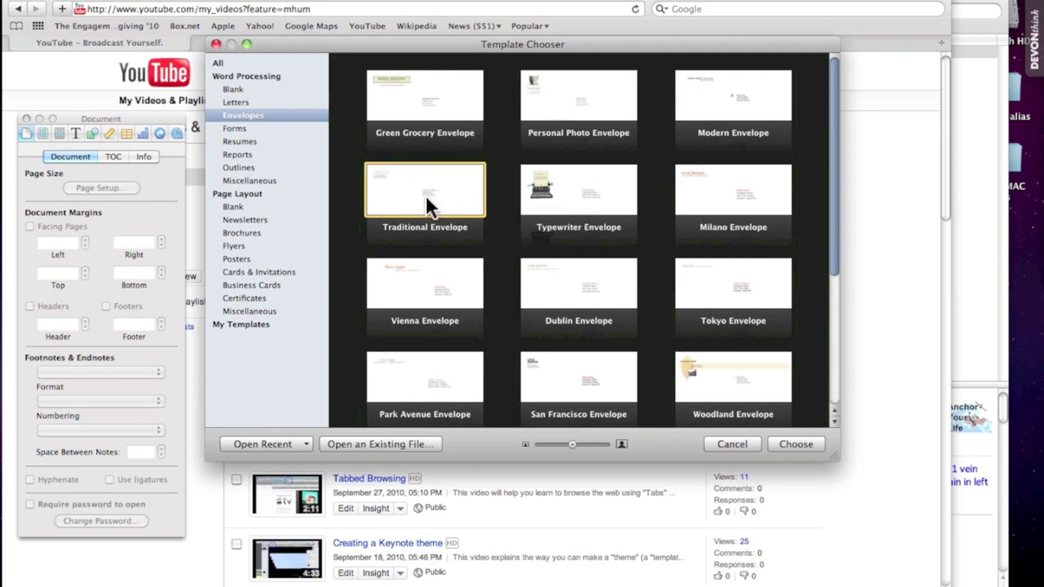
Step: Create a document from the Traditional Envelope template and replace the two address lines under CLPC with a one-line return address
left_click(804, 443)
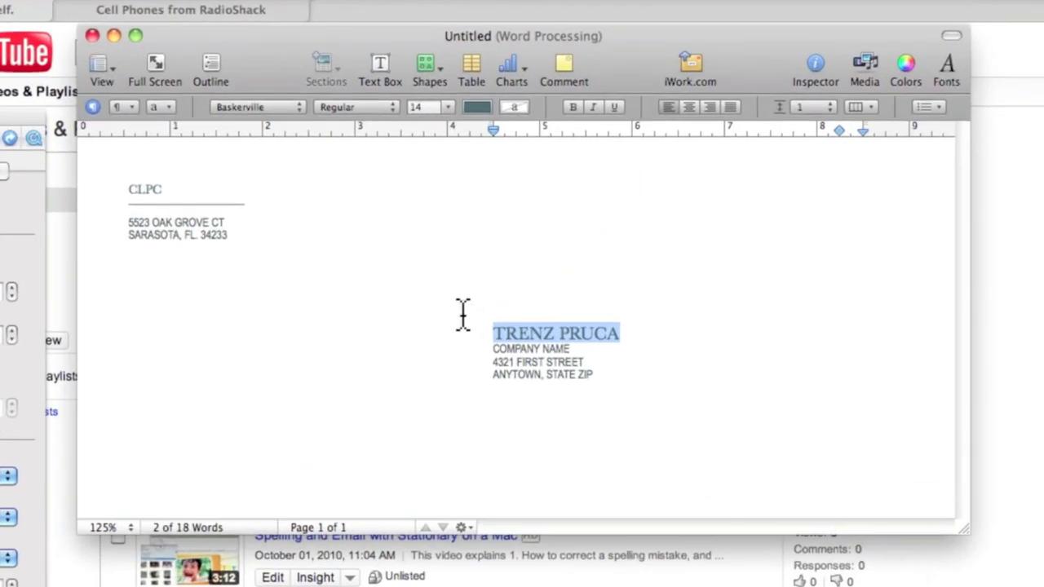
left_click(226, 229)
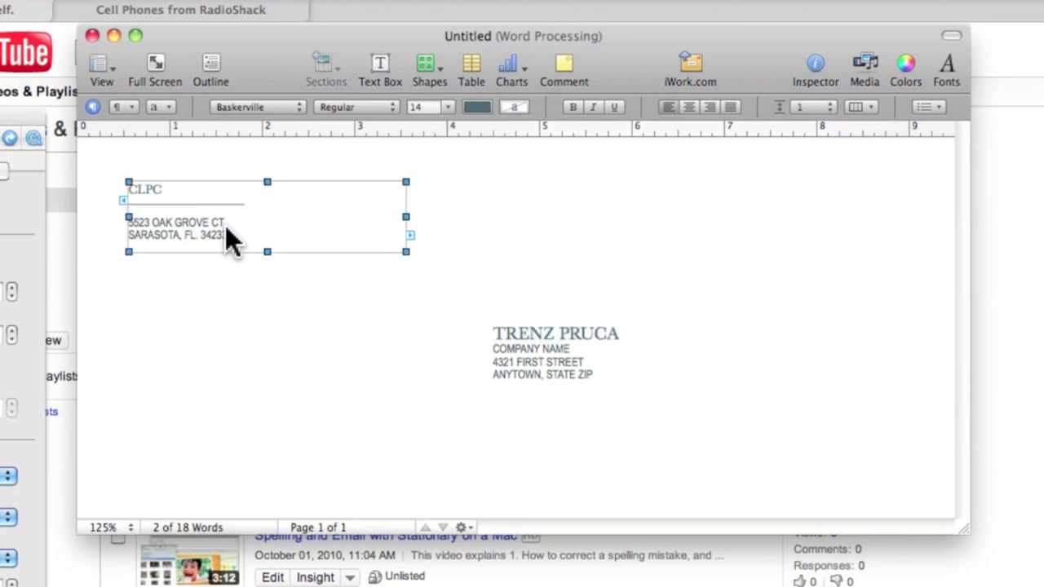
left_click(203, 226)
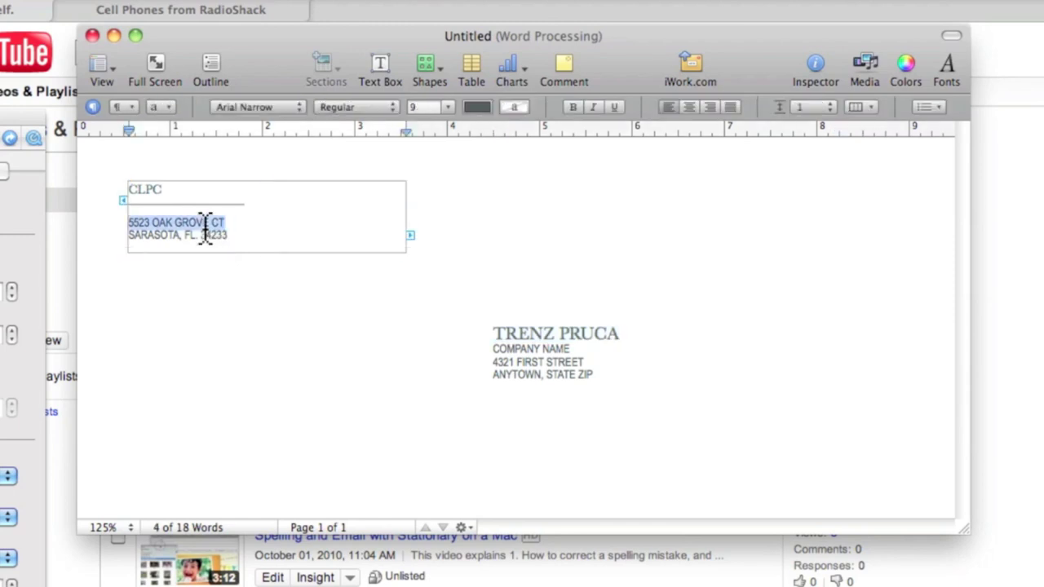
key("BackSpace")
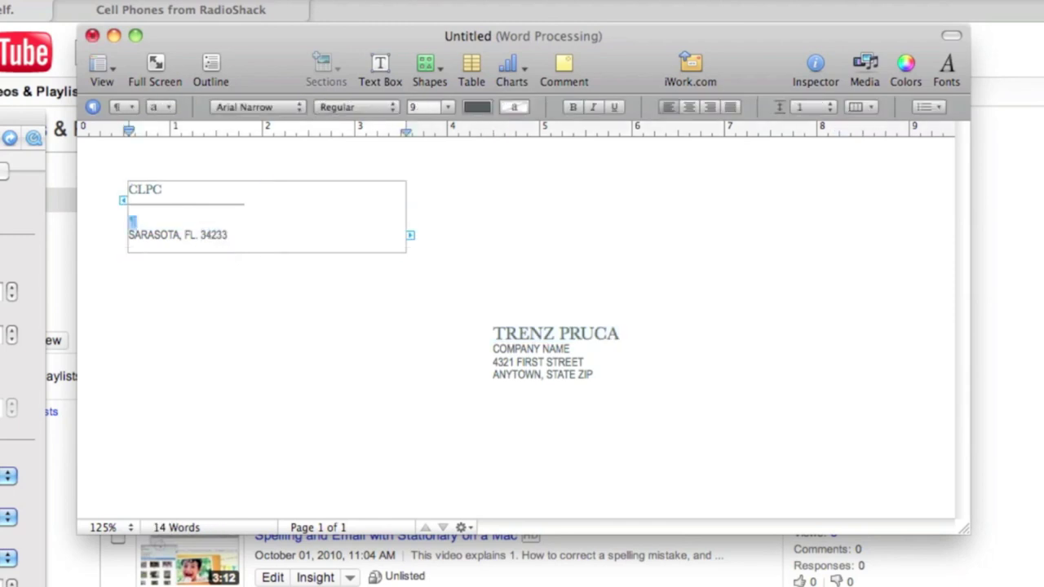
key("shift+Down")
key("shift+Down")
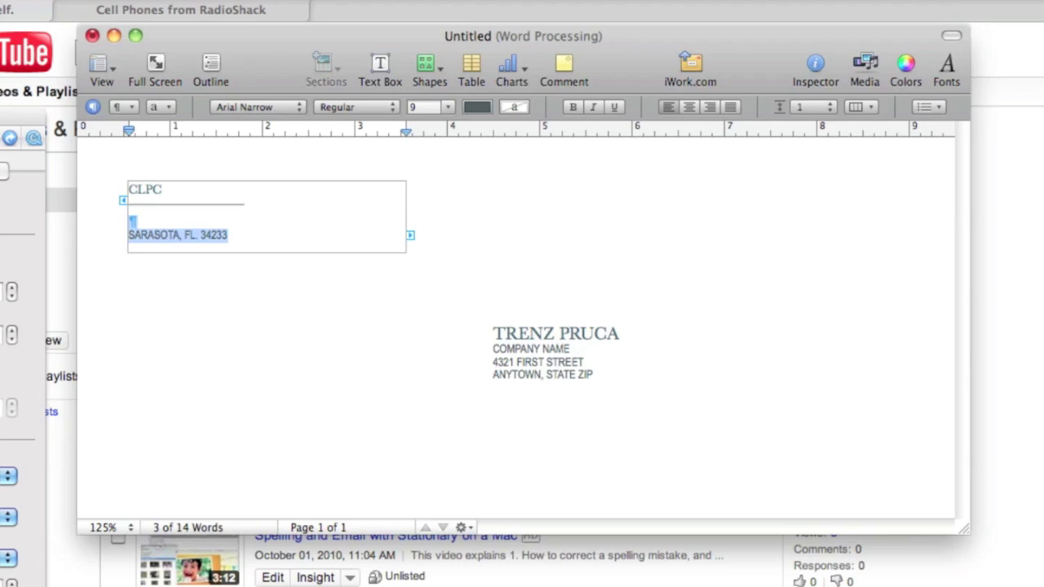
type("123 ANY")
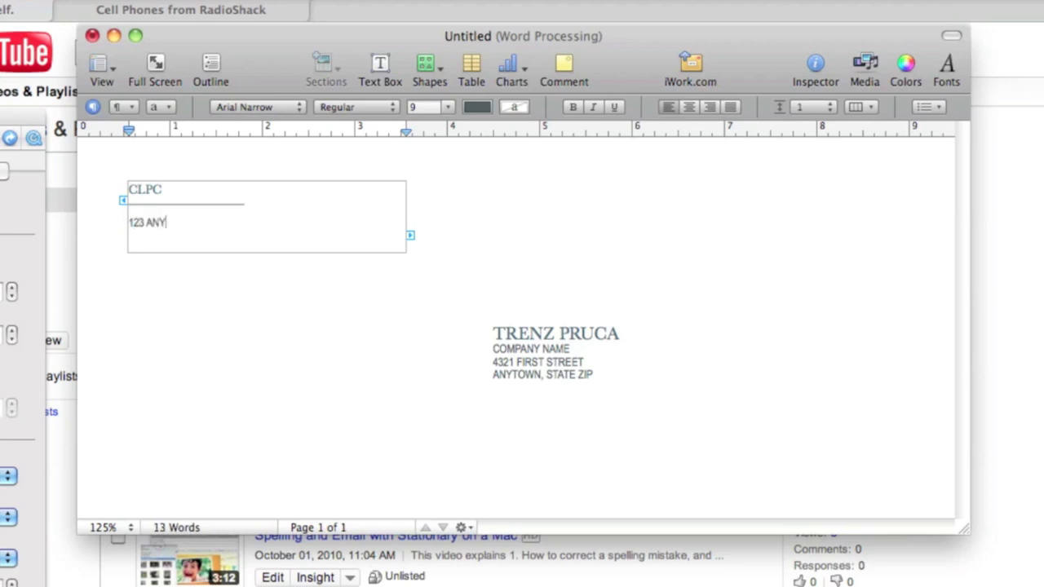
type("WHERE  SAR")
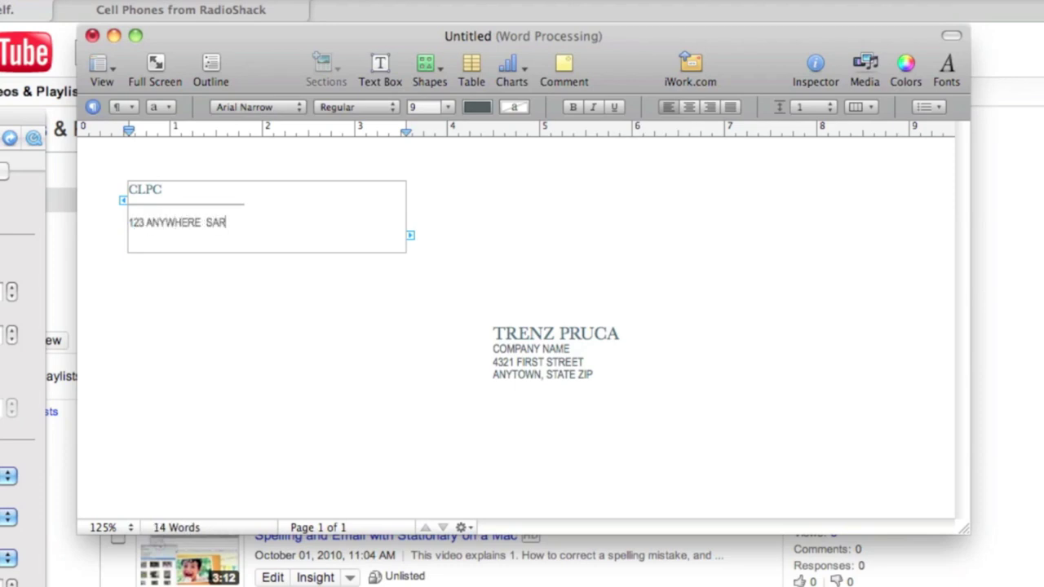
type("ASOTA, FL.")
Step: Colour the CLPC heading of the return address dark red and set its font to Chalkboard
left_click(163, 194)
left_click_drag(163, 194, 132, 193)
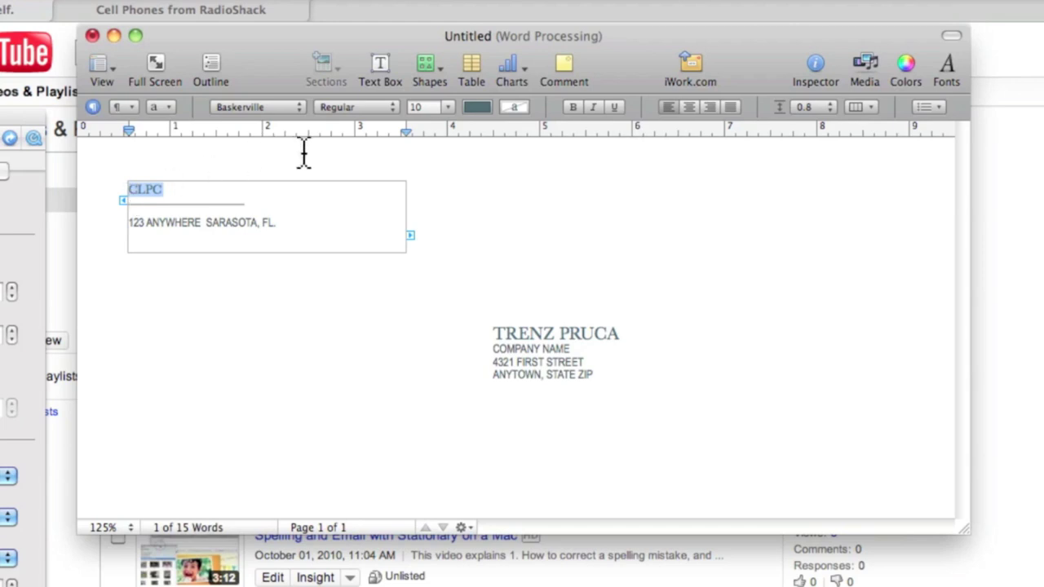
left_click(476, 110)
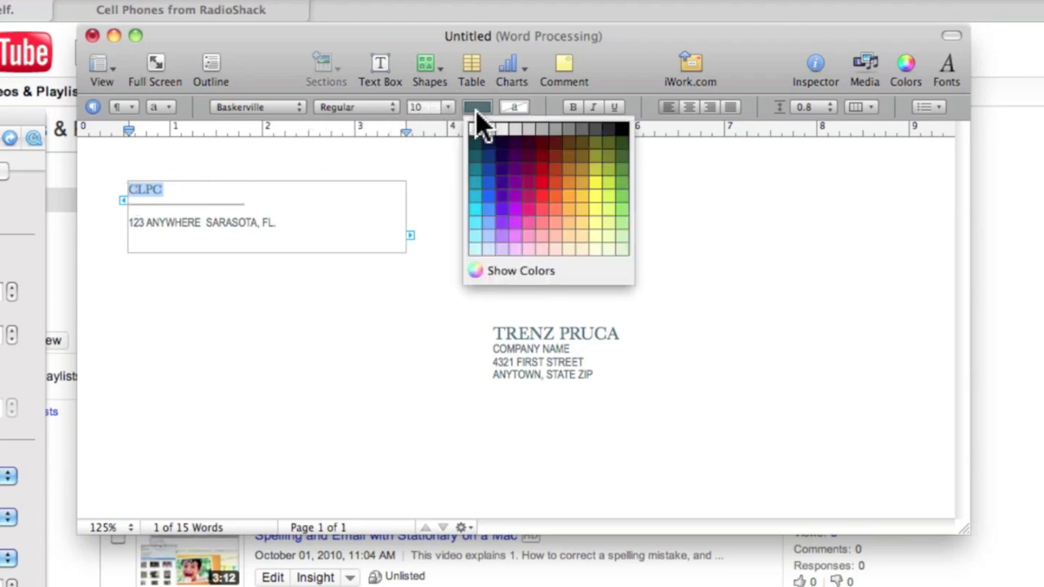
left_click(542, 172)
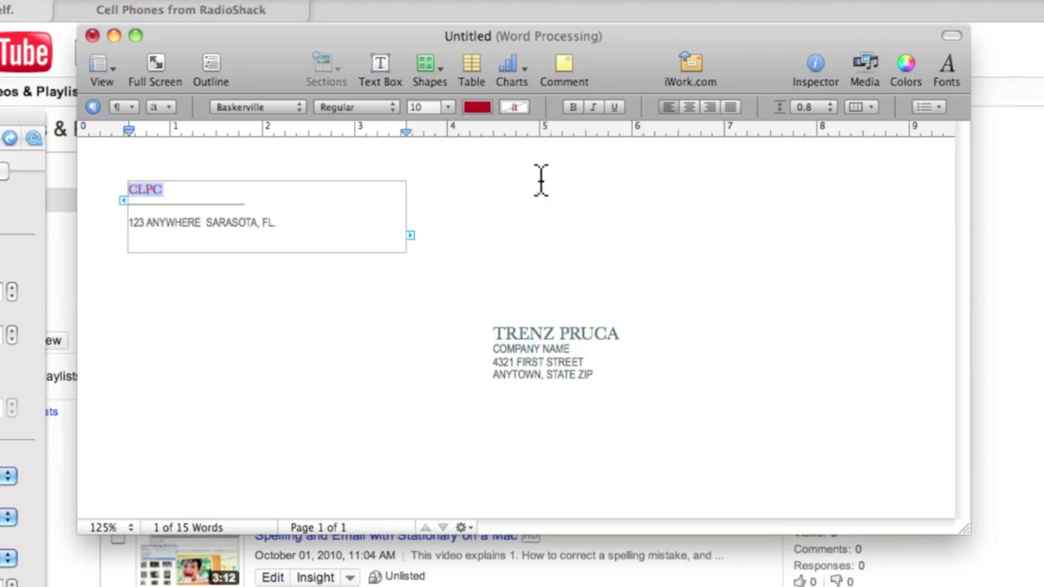
left_click(276, 109)
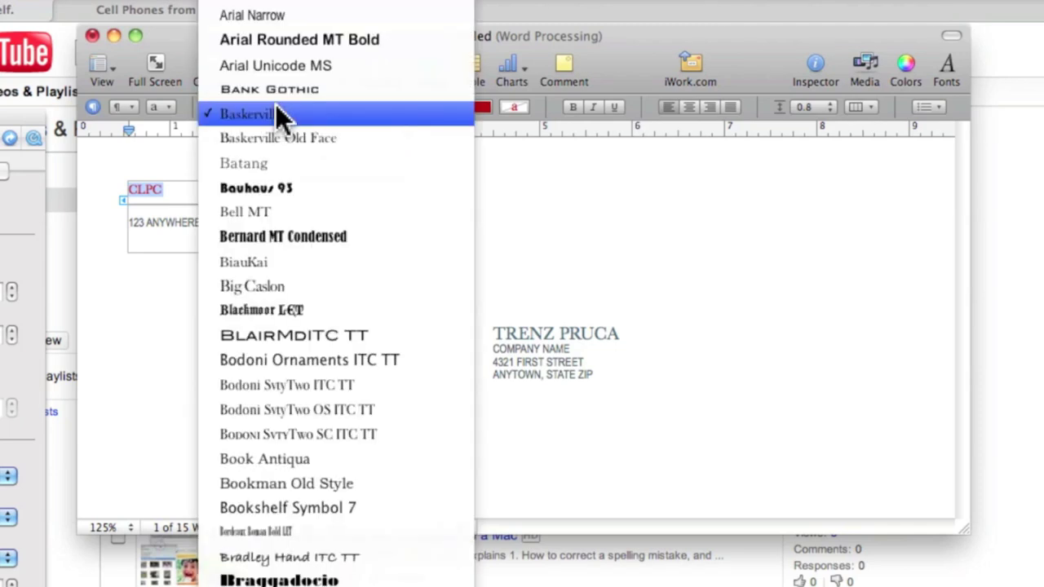
scroll(277, 114, "down", 10)
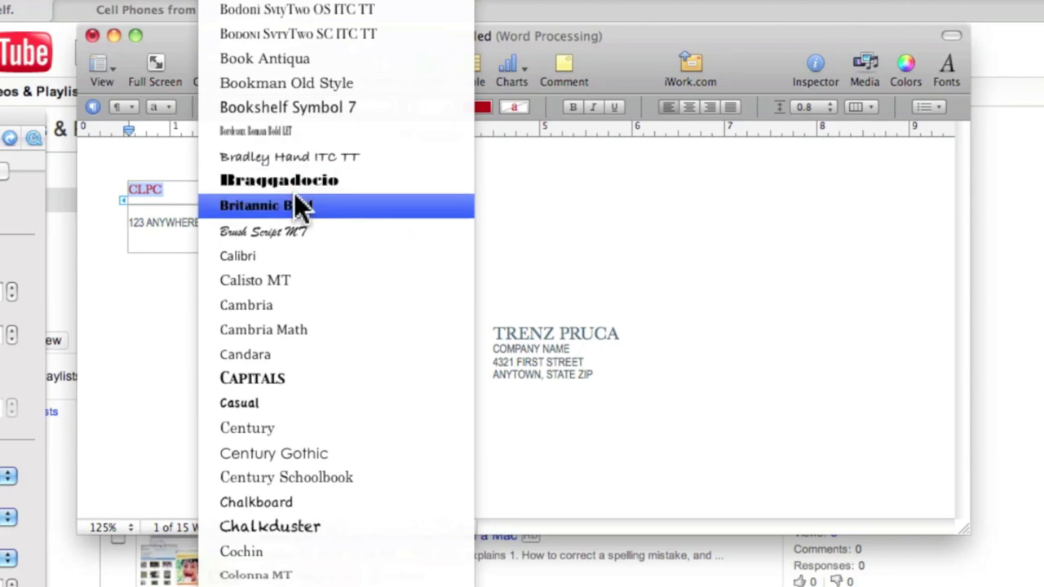
left_click(305, 500)
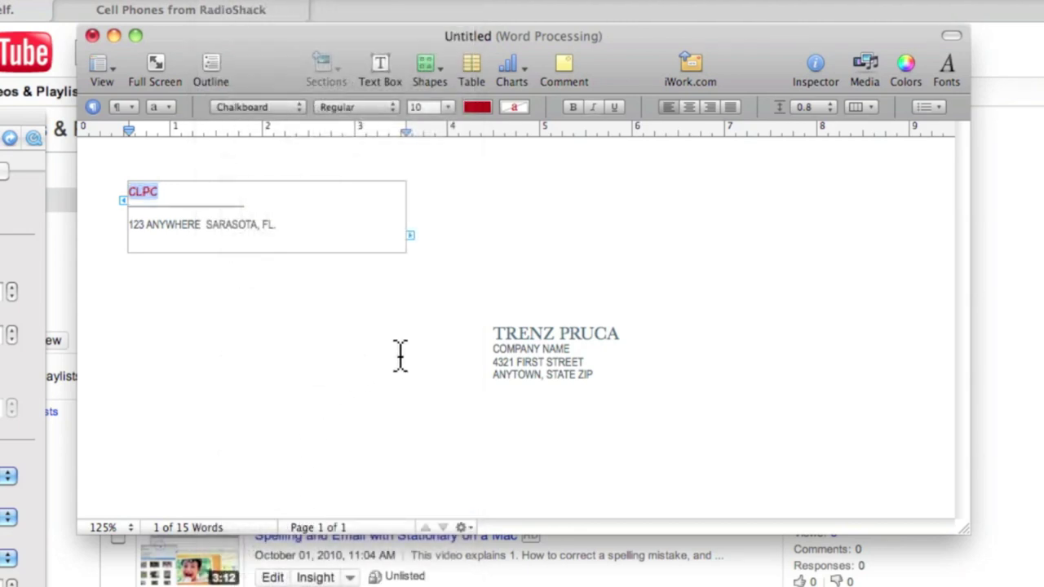
left_click(487, 306)
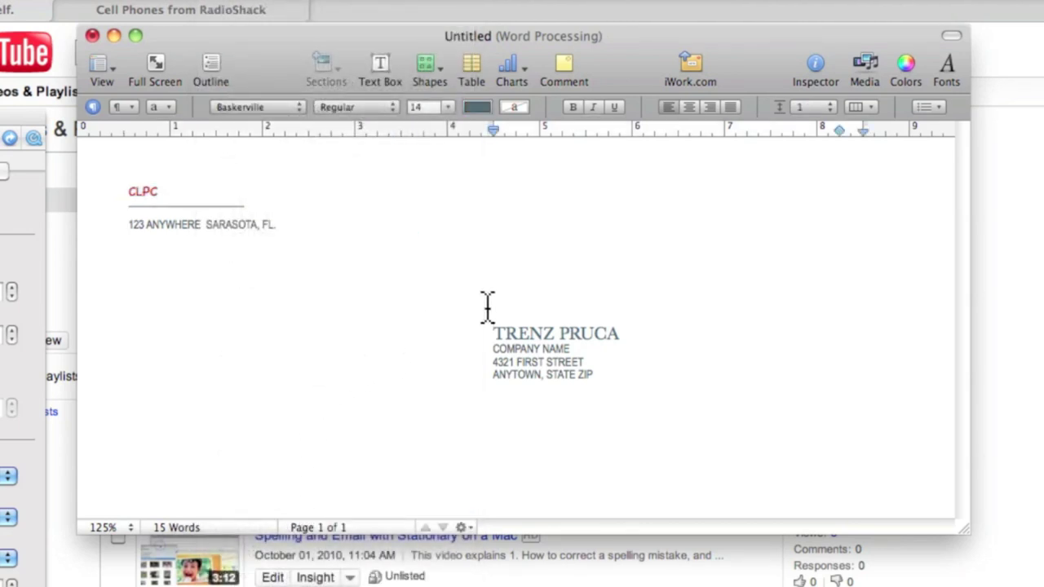
left_click(238, 220)
Step: Format all four lines of the recipient address in the Herculanum font at size 14
left_click(597, 369)
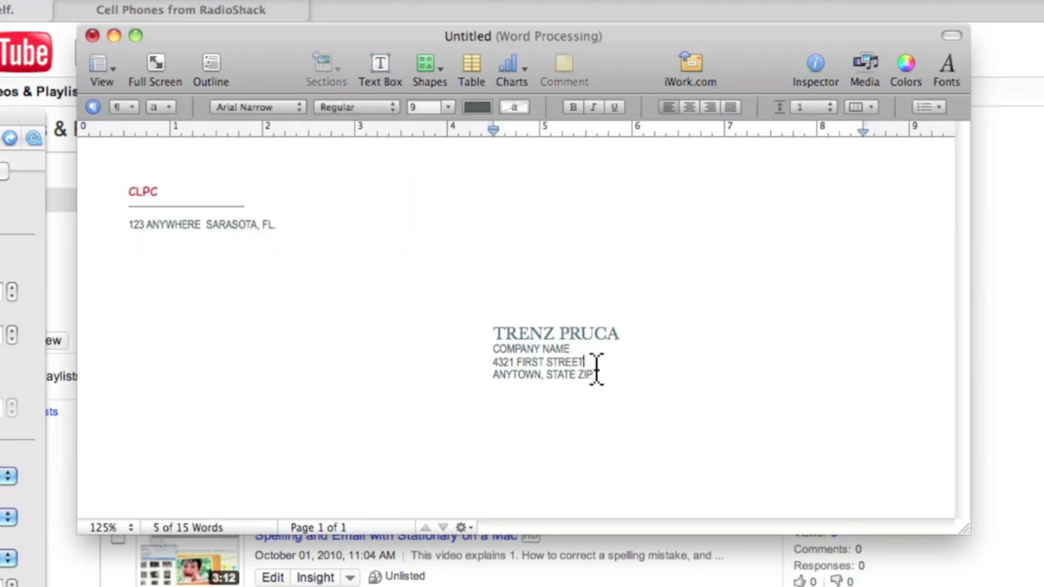
triple_click(583, 366)
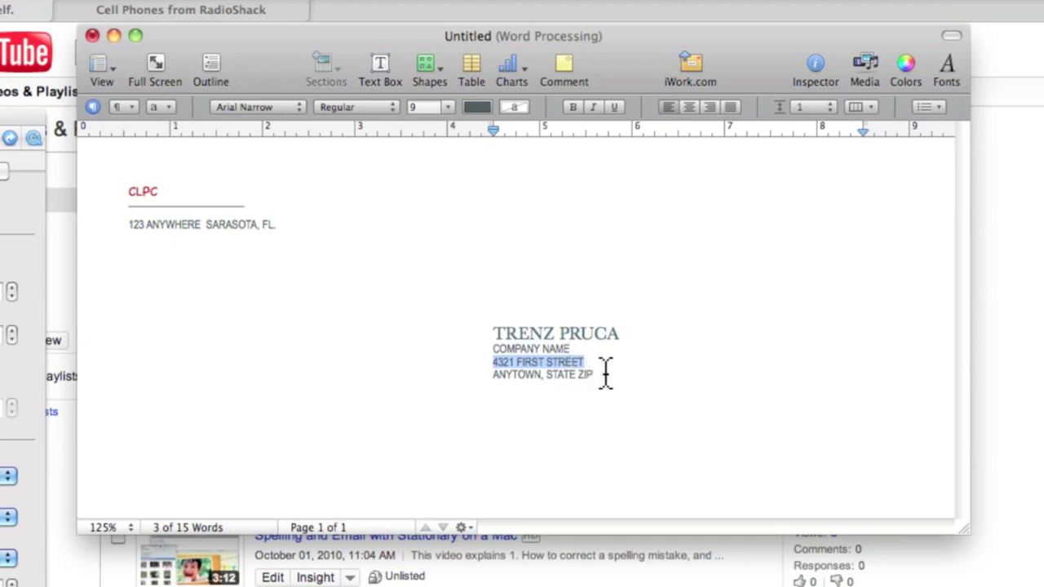
left_click(495, 332, "shift")
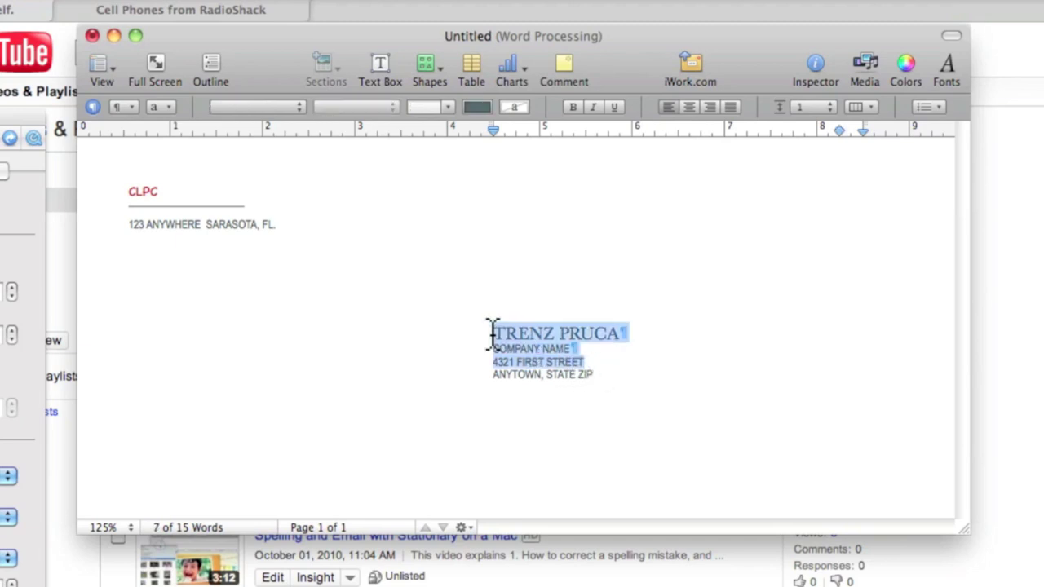
left_click(493, 333)
left_click_drag(492, 333, 585, 397)
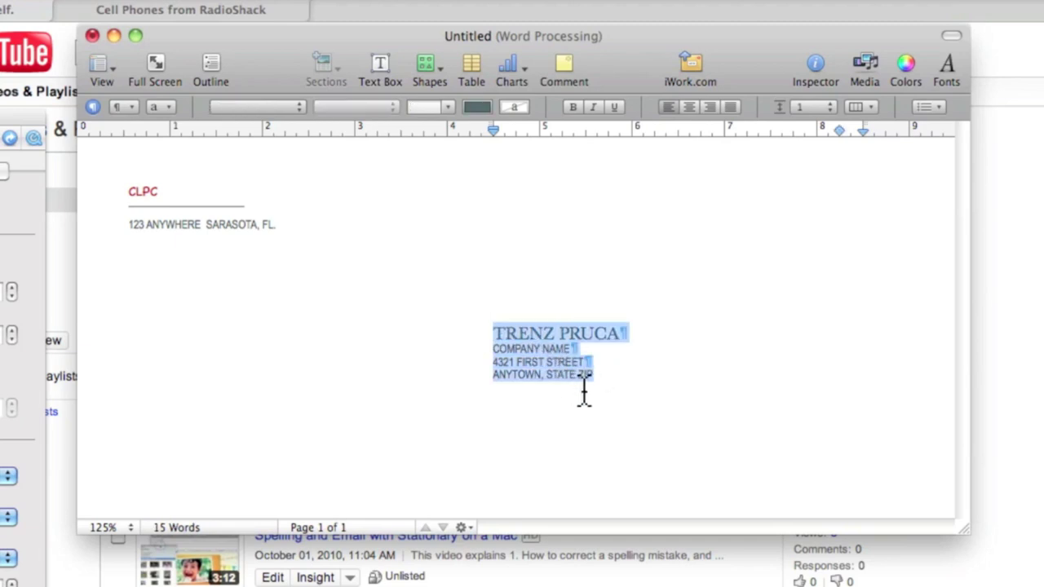
left_click(300, 112)
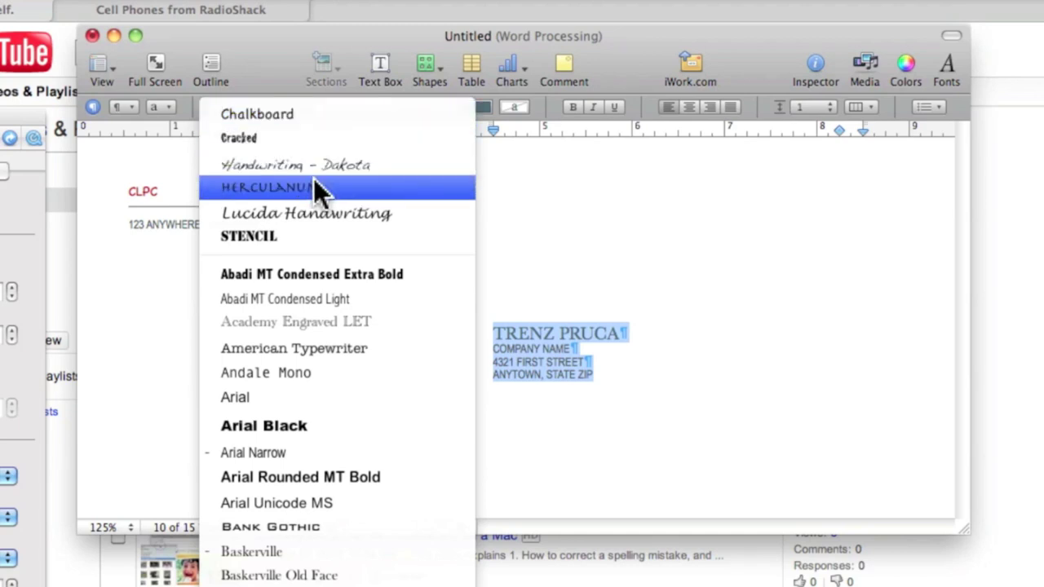
left_click(367, 196)
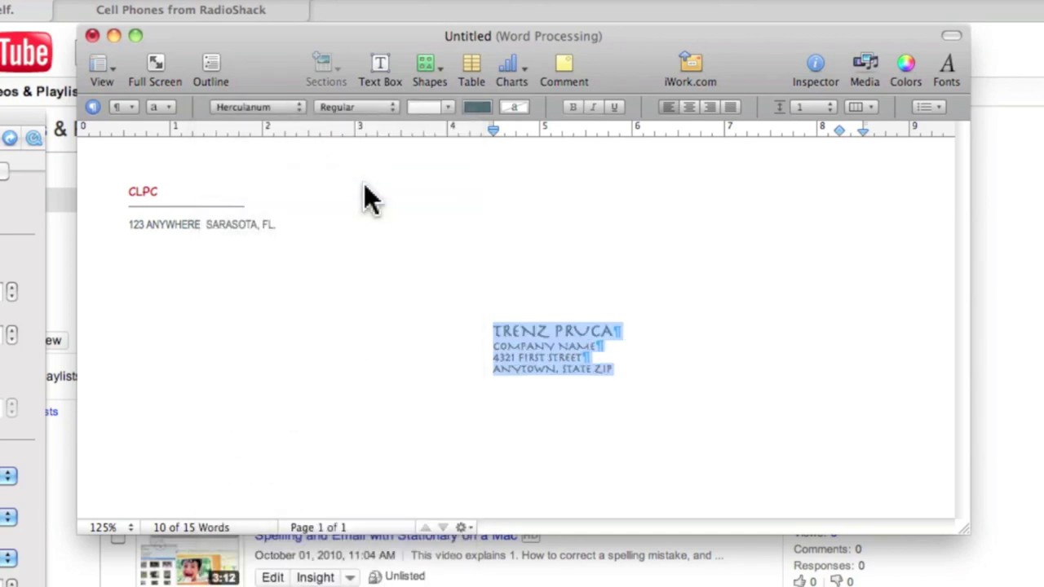
left_click(448, 108)
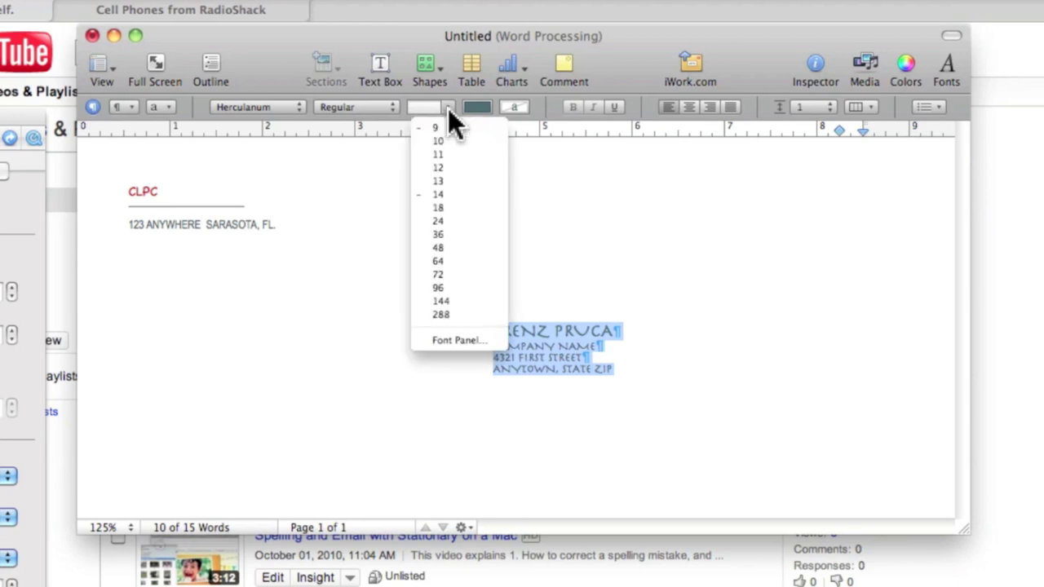
left_click(454, 194)
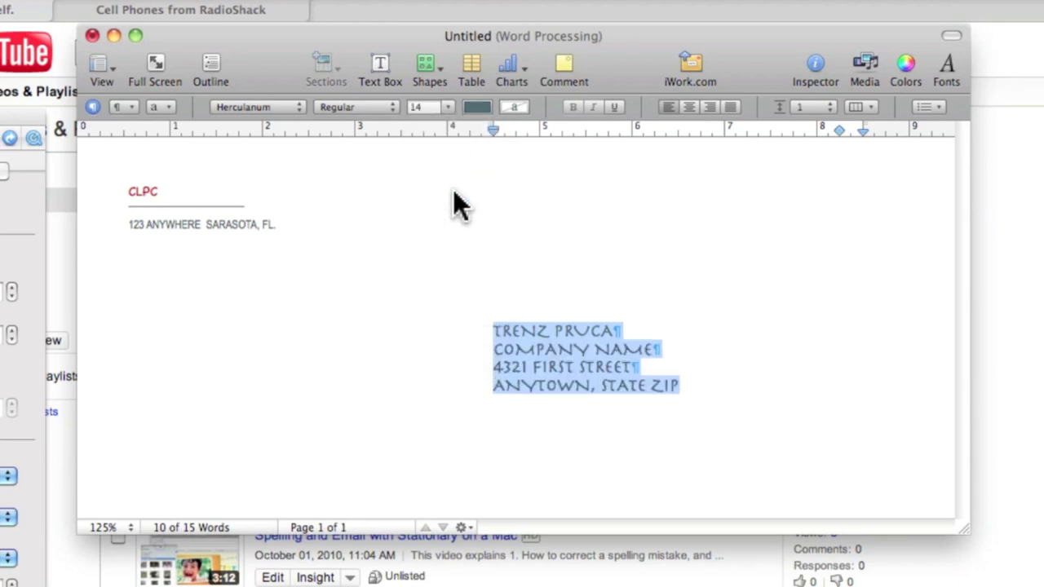
left_click(418, 232)
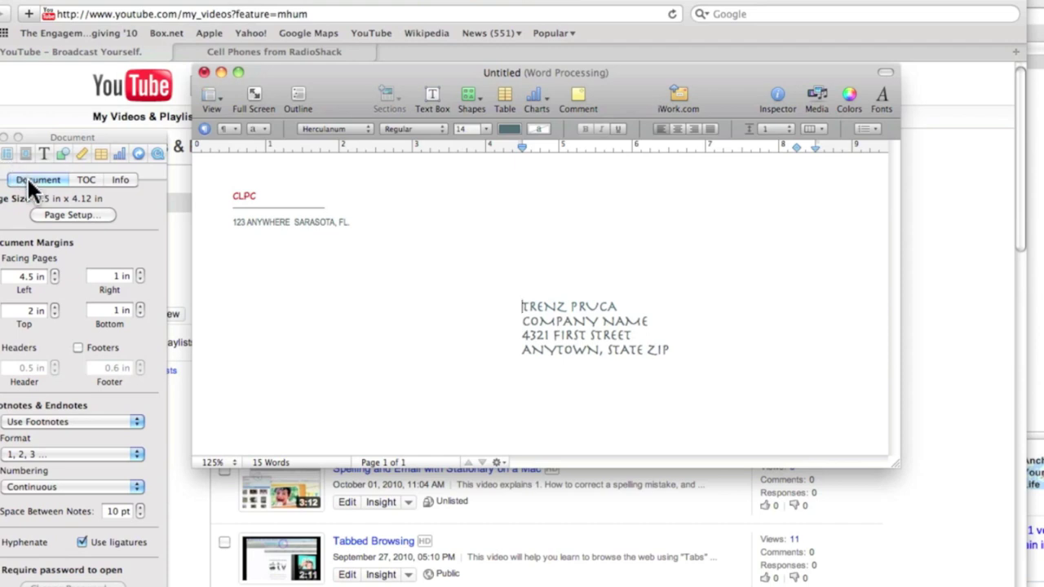
Step: Change the document's paper size to Envelope Monarch in the page setup
left_click(71, 216)
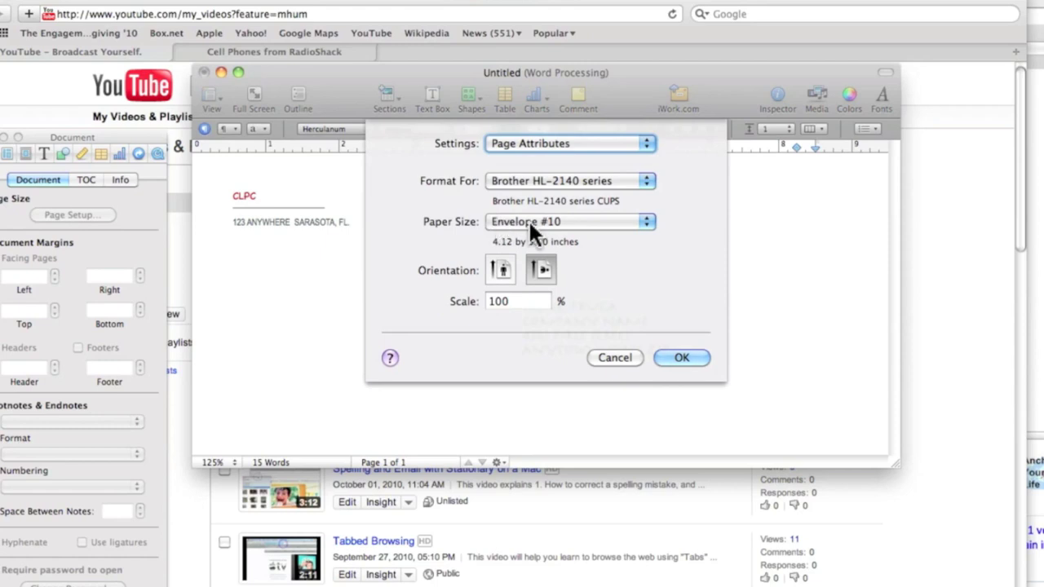
left_click(550, 223)
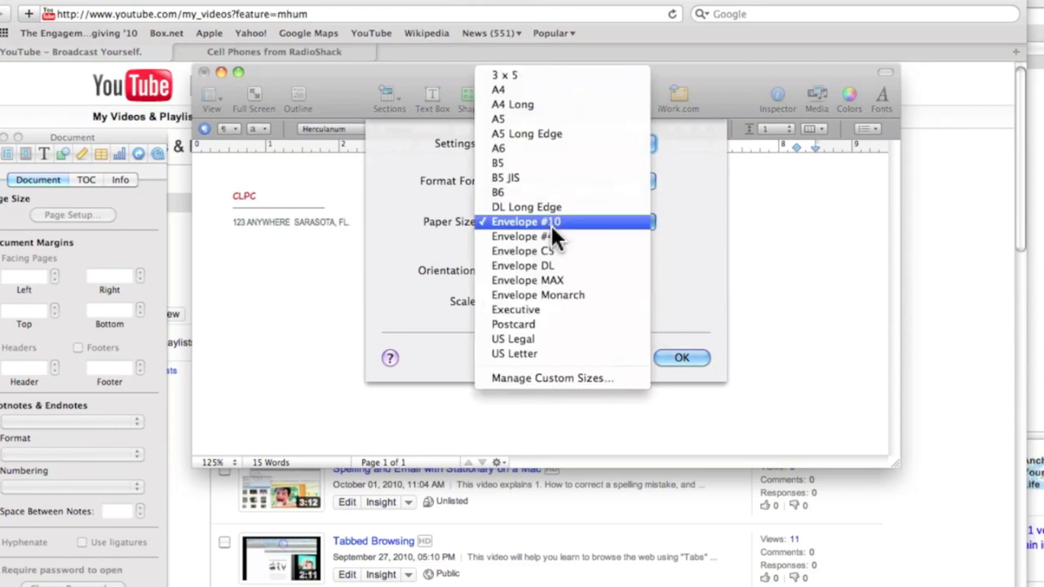
left_click(595, 292)
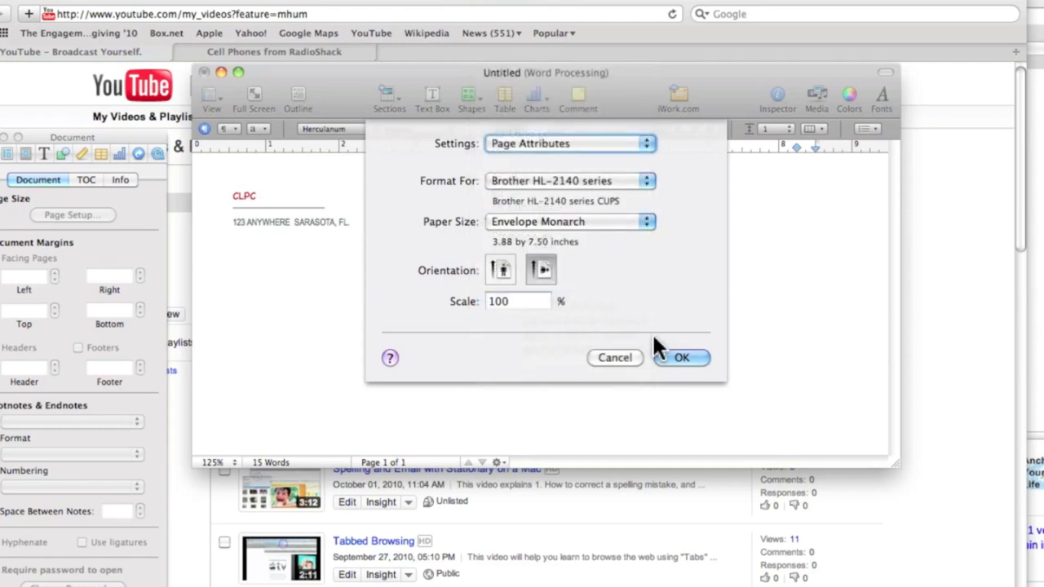
left_click(679, 359)
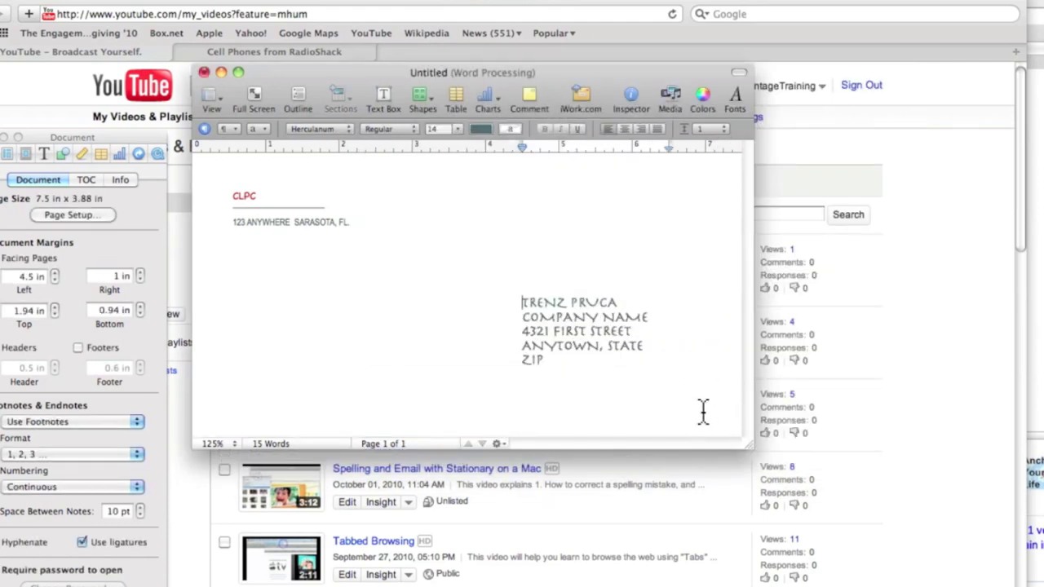
Step: Cut the entire recipient address block from the envelope
left_click(578, 367)
left_click_drag(578, 368, 499, 285)
key("cmd+c")
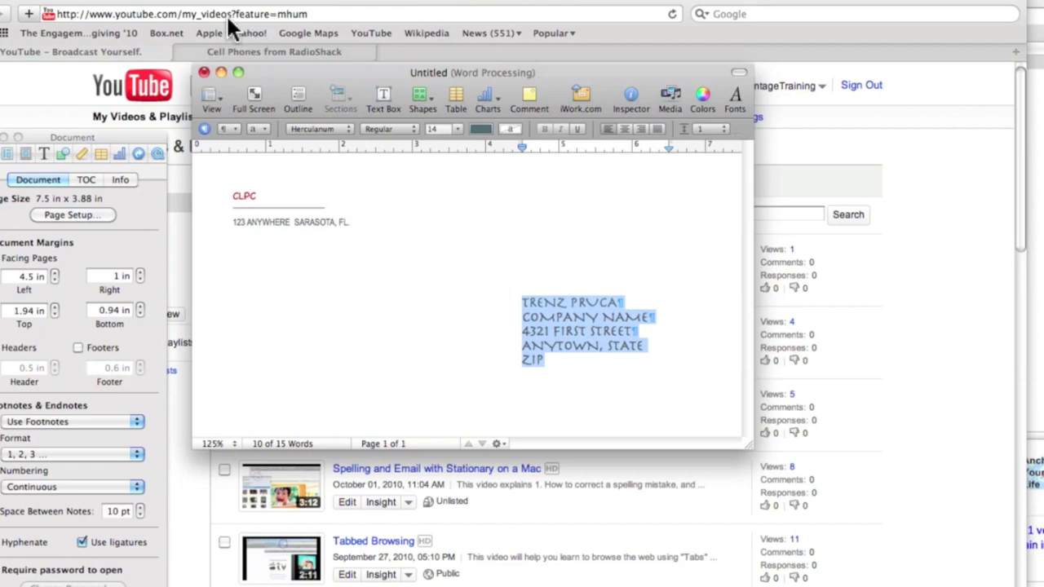
left_click(98, 2)
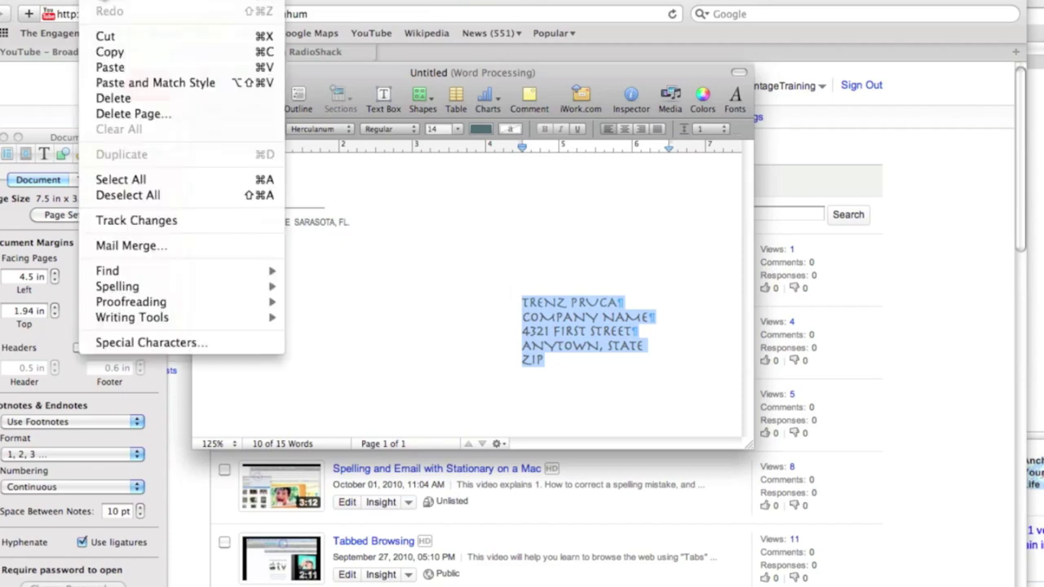
left_click(124, 35)
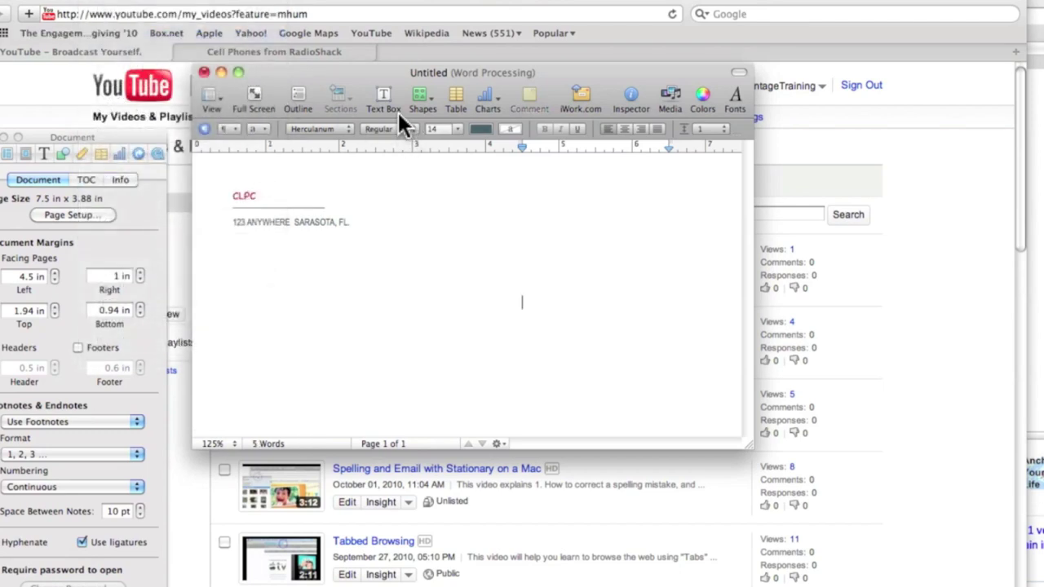
Step: Insert a text box and move it down below the return address, its left edge at about 2 in on the ruler
left_click(381, 97)
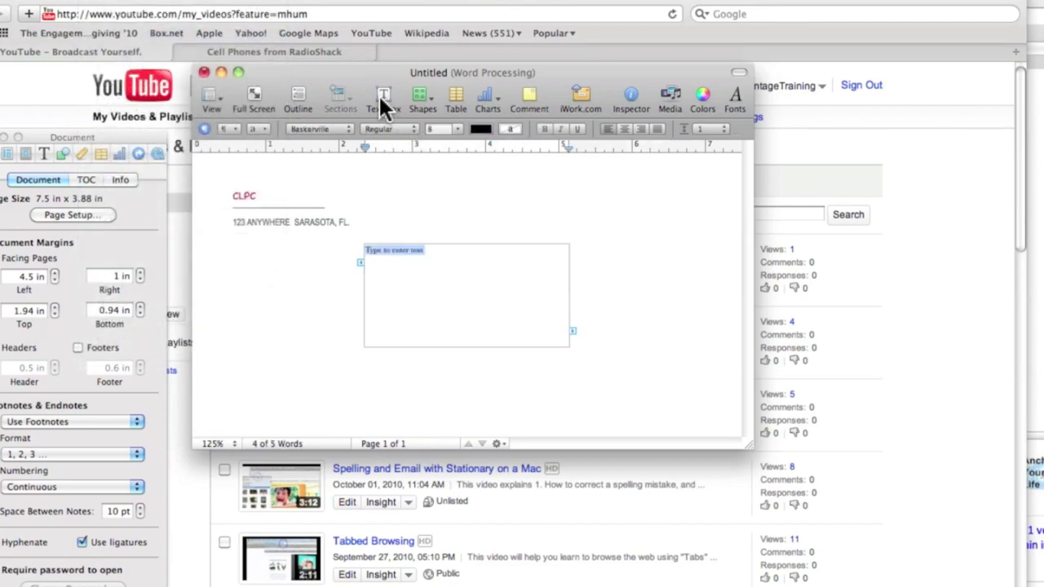
left_click(284, 303)
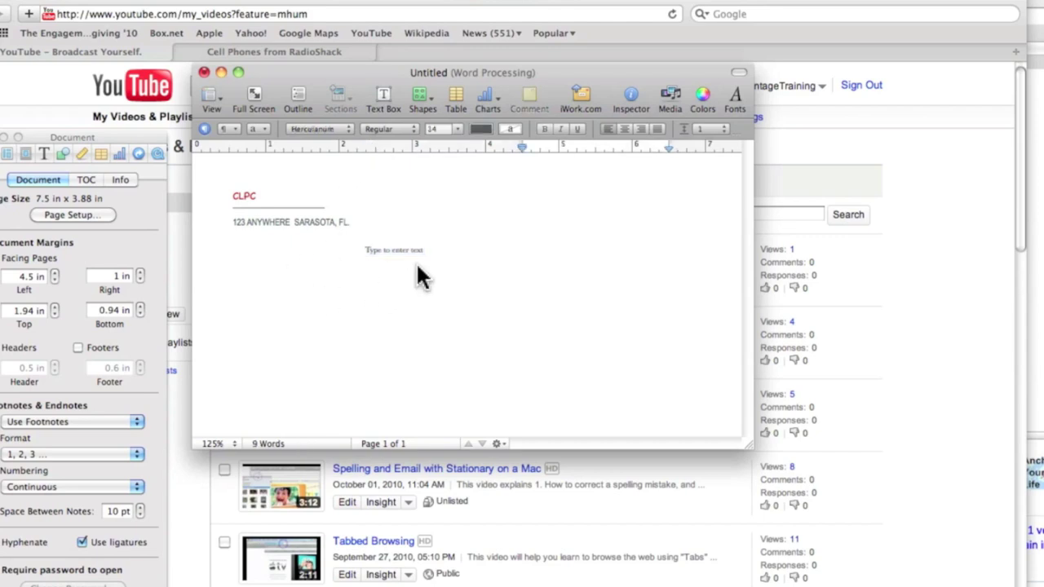
left_click_drag(417, 274, 392, 294)
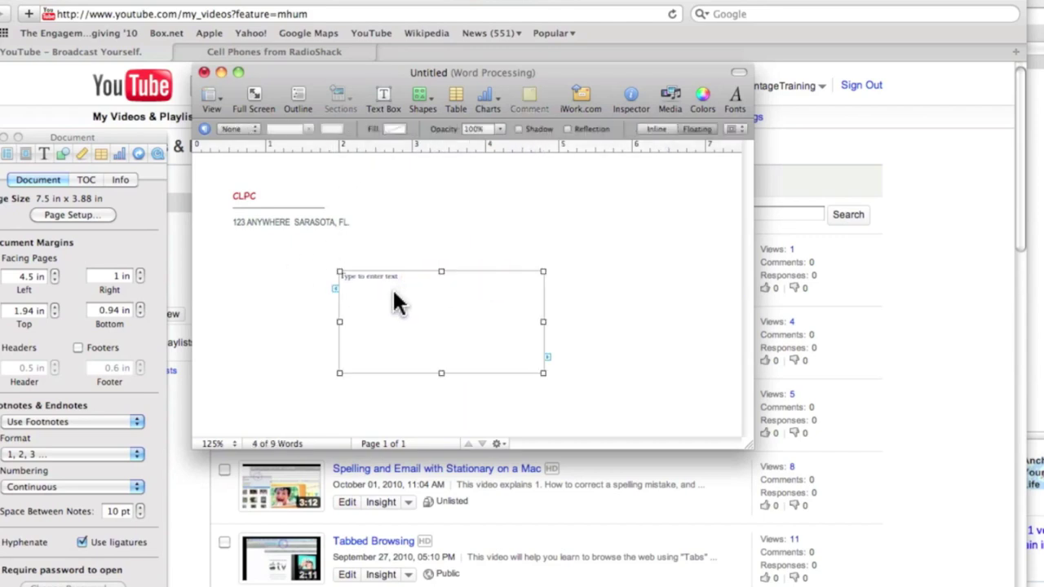
Step: Paste the cut recipient address over the text box's placeholder and move the box right, its left edge at about 2.6 in on the ruler
left_click(393, 295)
left_click(394, 297)
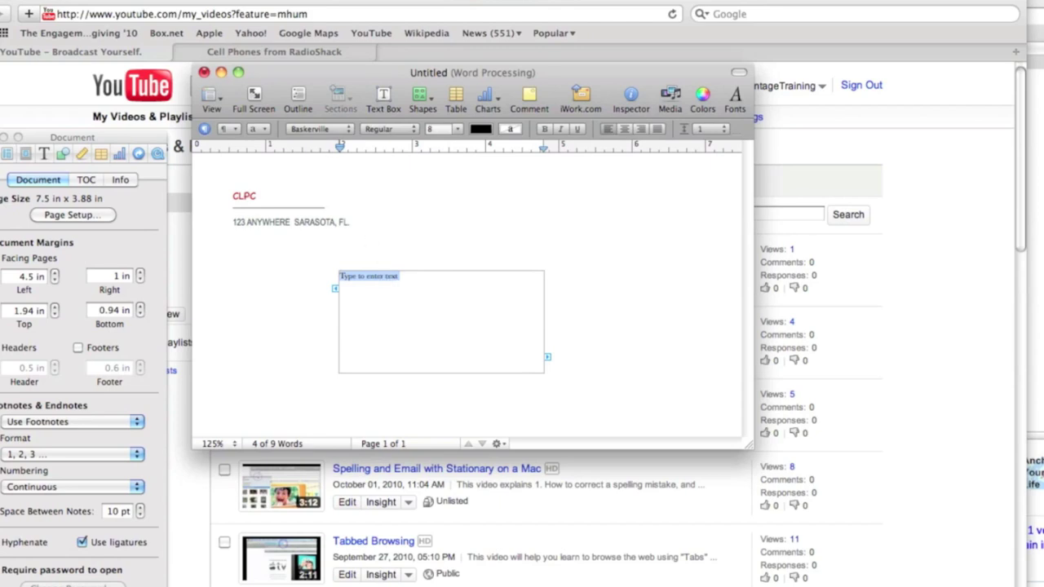
left_click(106, 0)
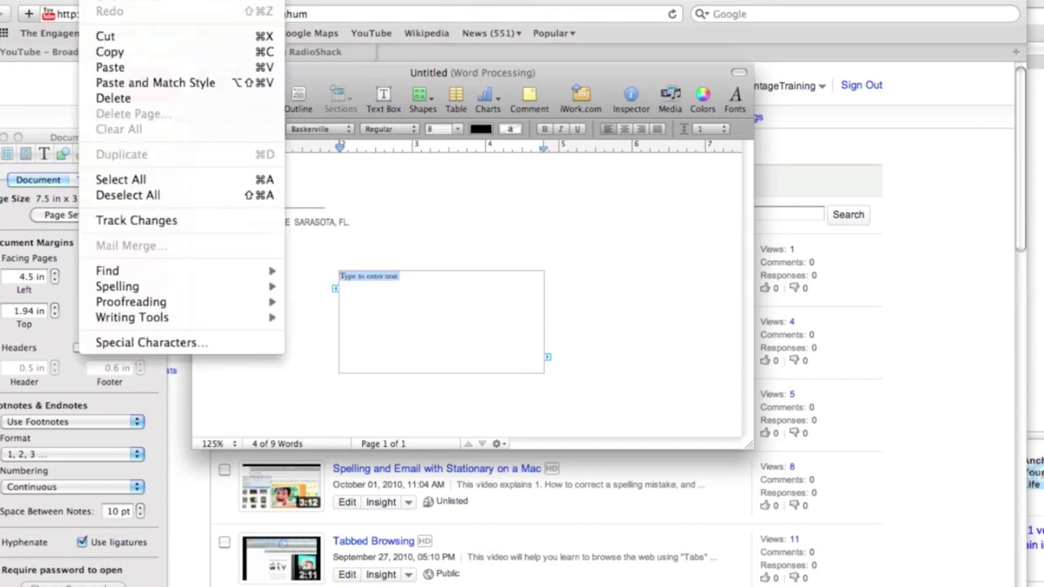
left_click(144, 70)
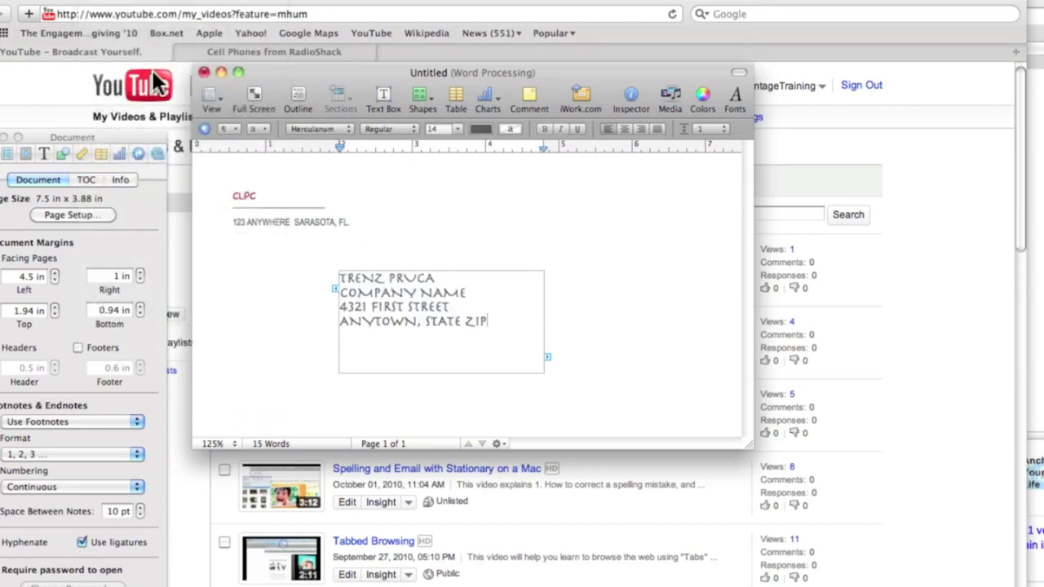
left_click(530, 226)
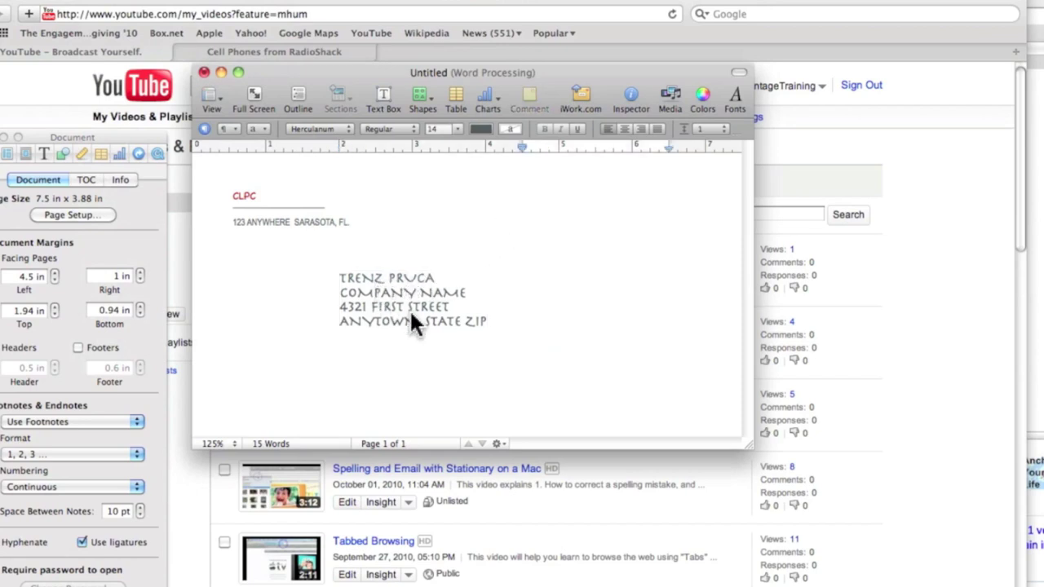
left_click_drag(412, 322, 458, 321)
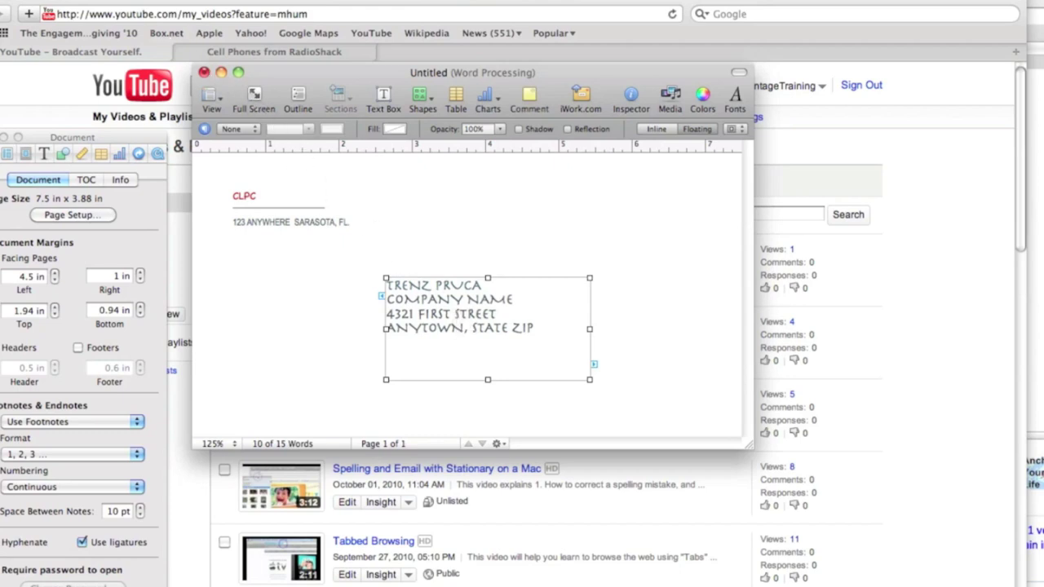
Step: Save the envelope as a template named "Perfect enelope" in My Templates, and close the untitled document without saving it
left_click(66, 1)
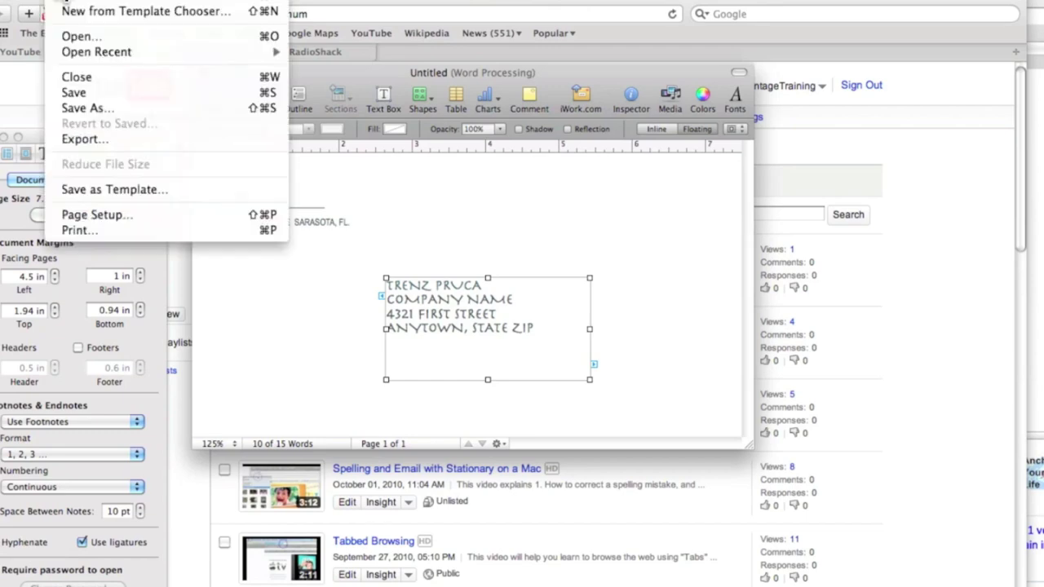
left_click(144, 186)
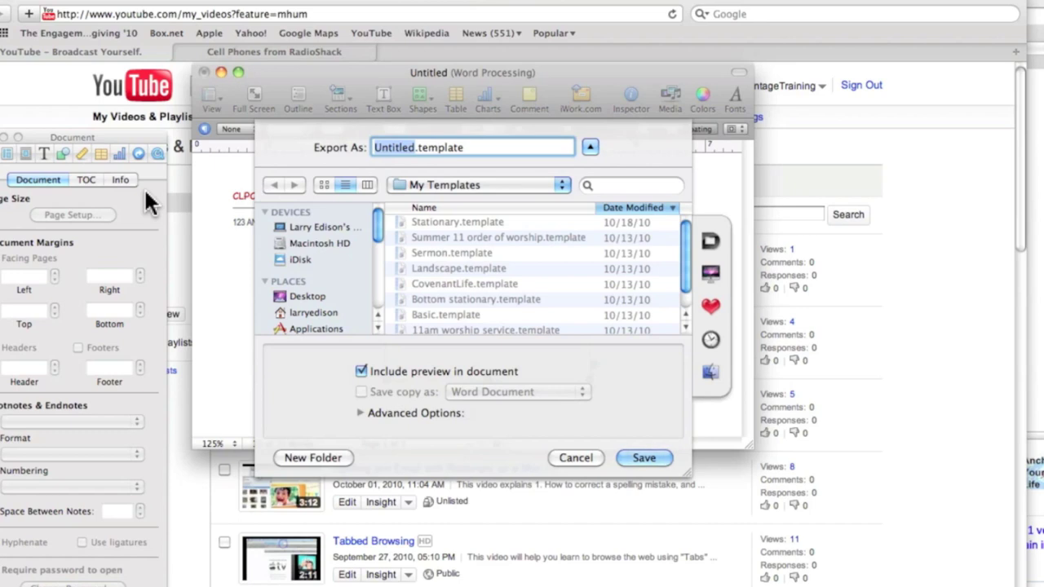
type("Perfect enelope")
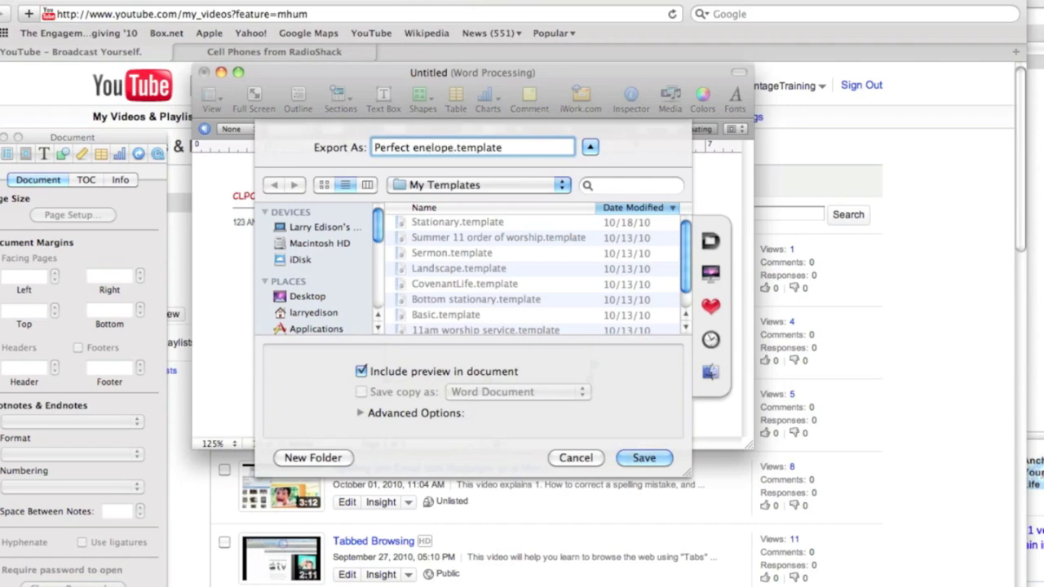
left_click(645, 459)
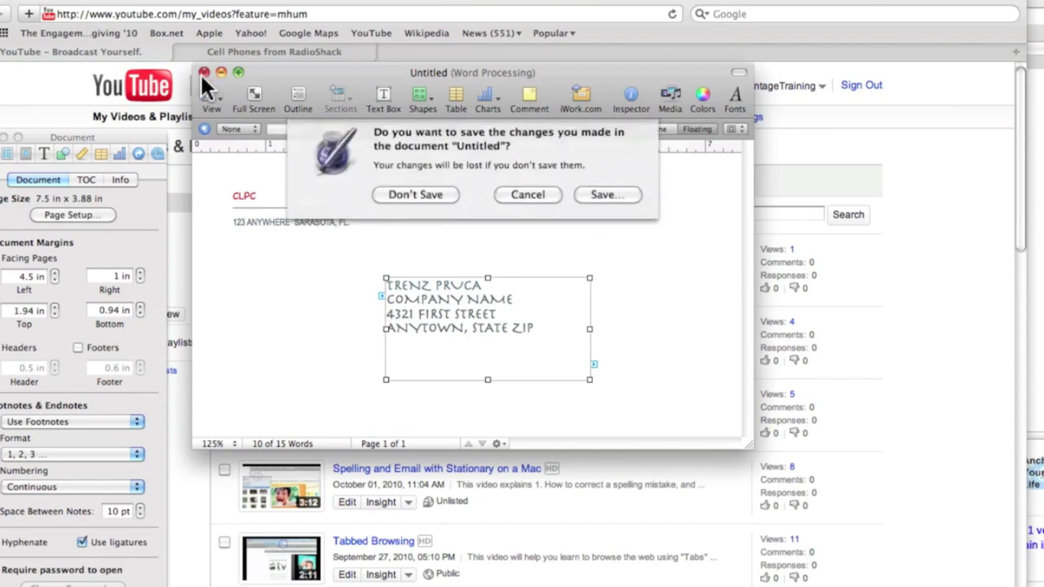
left_click(440, 197)
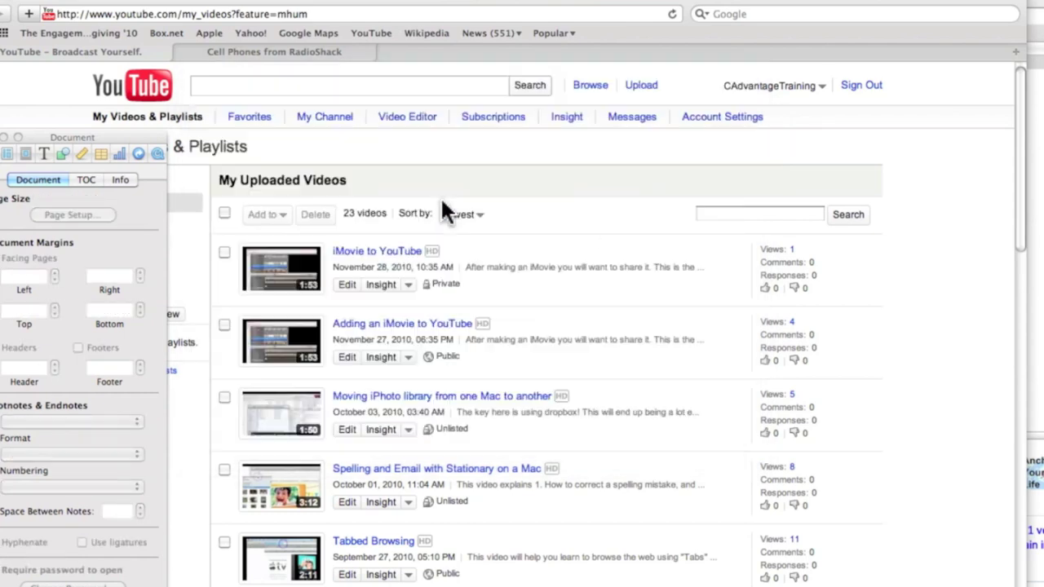
Step: Create a new document from the "Perfect enelope" template in My Templates and deselect its recipient text box
left_click(64, 1)
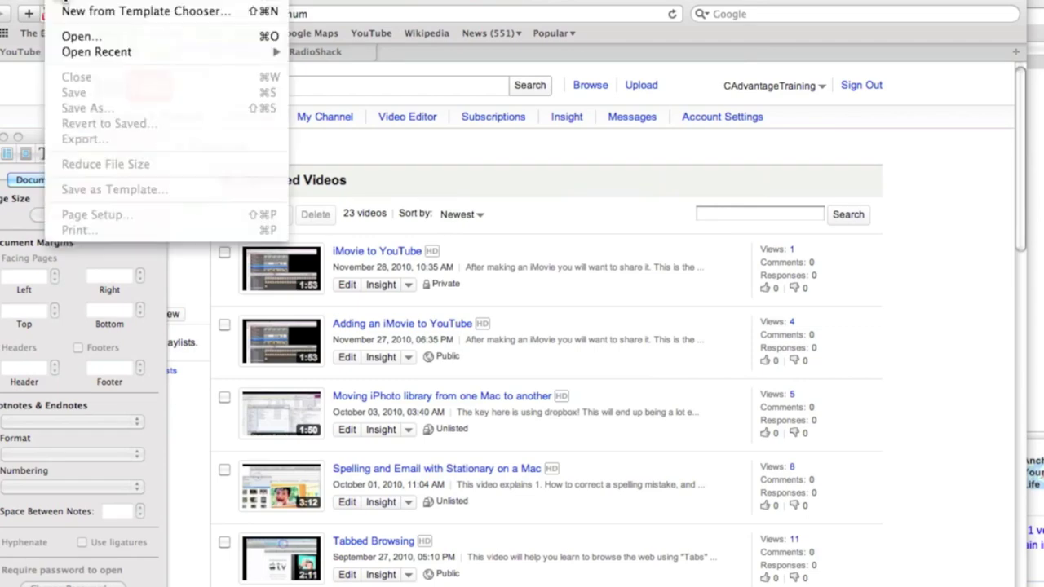
left_click(98, 12)
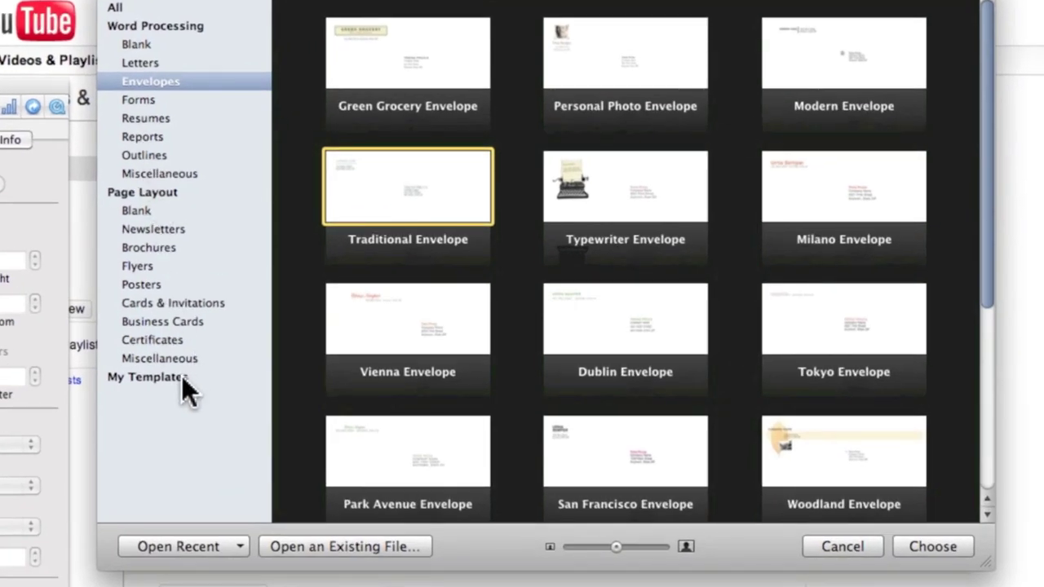
left_click(182, 376)
scroll(451, 298, "down", 5)
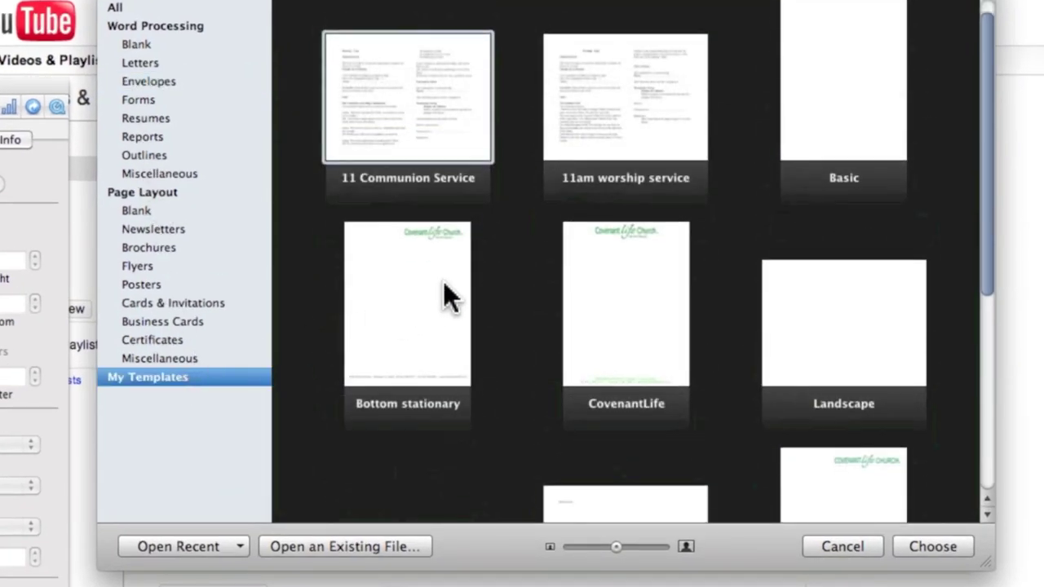
scroll(451, 298, "down", 2)
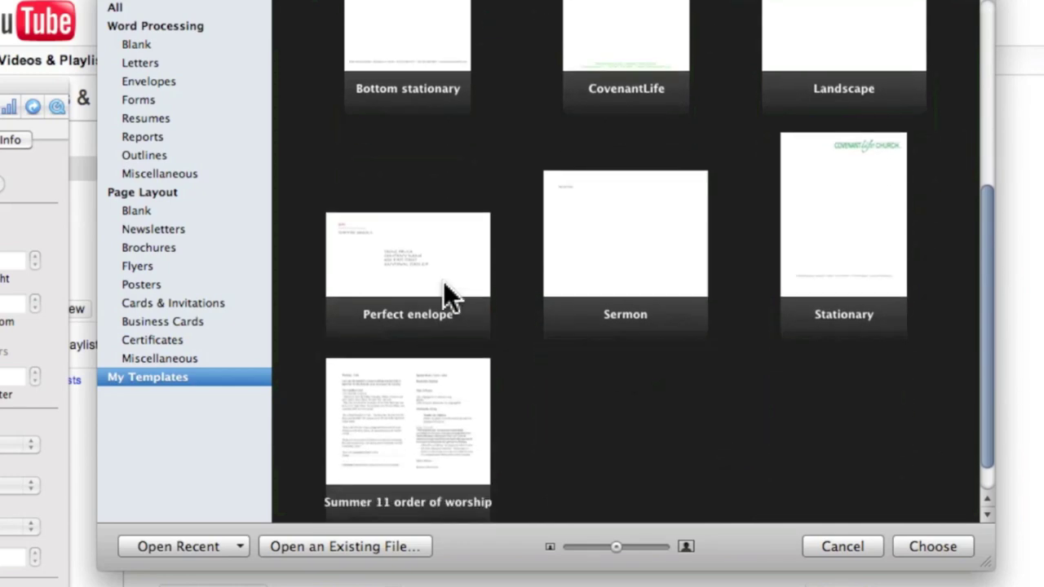
left_click(449, 276)
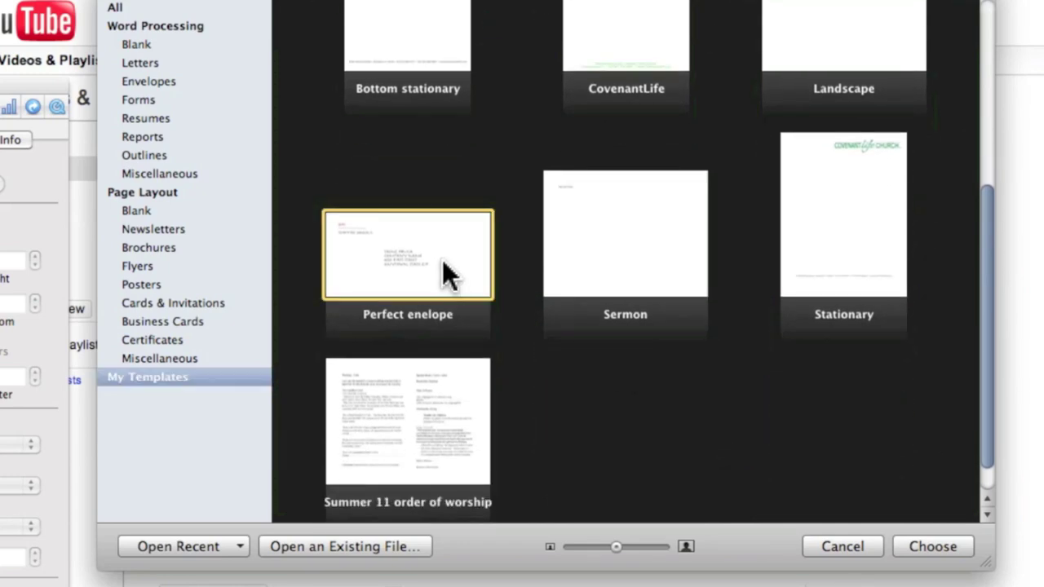
left_click(934, 546)
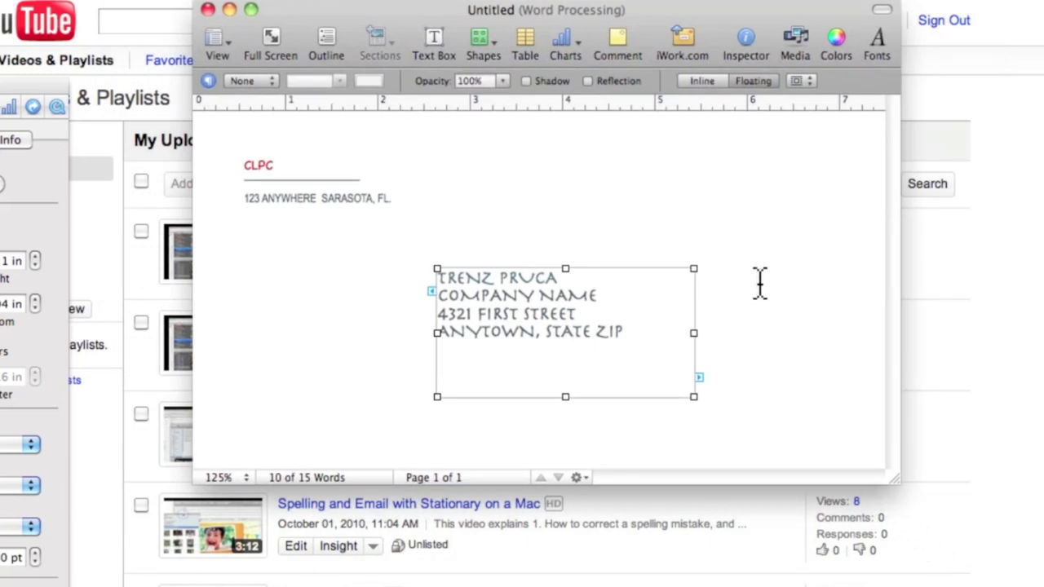
left_click(757, 264)
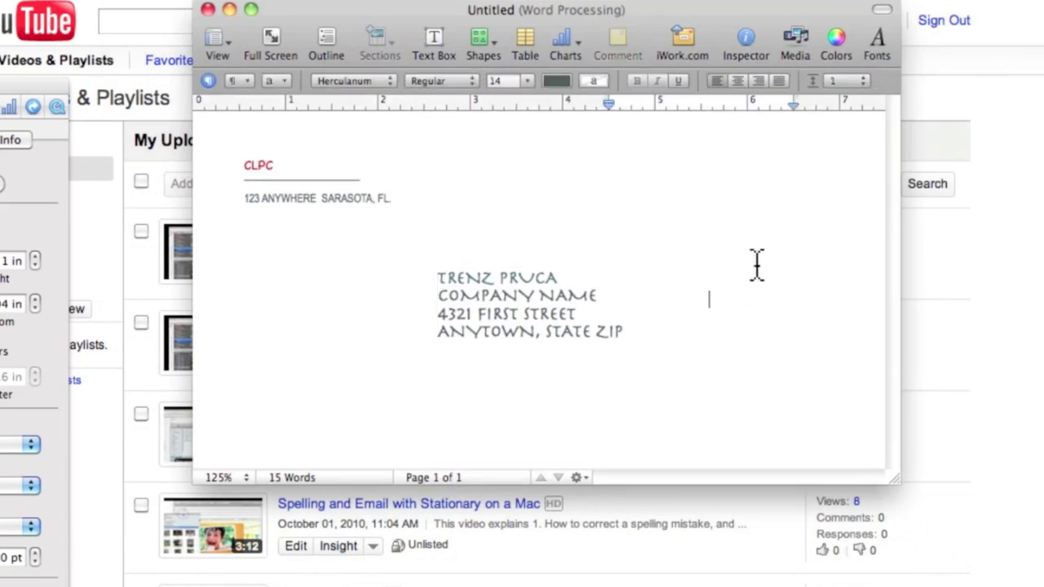
left_click(307, 168)
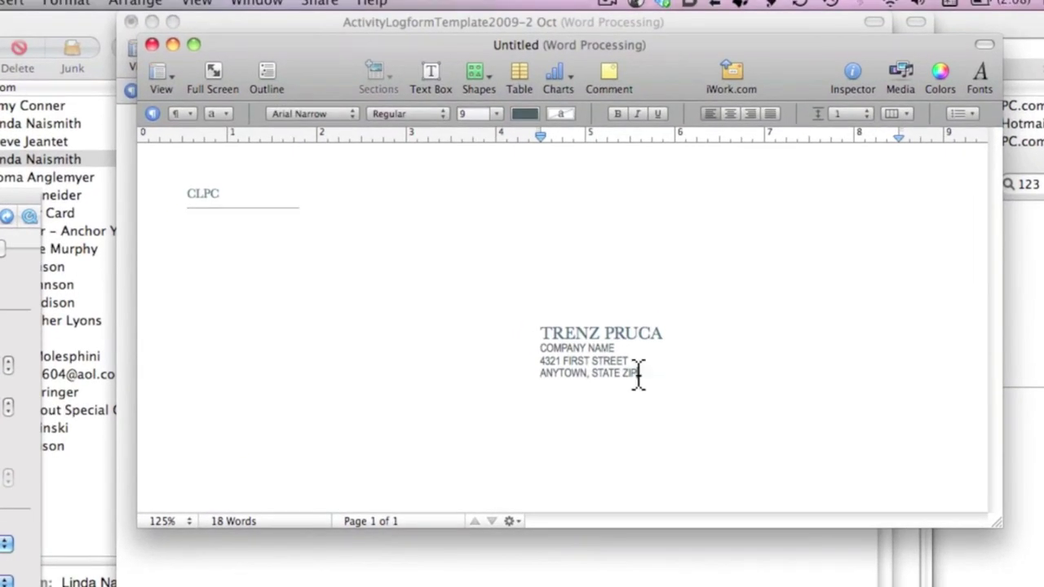
Step: Select the envelope's four-line recipient block, switch to Address Book and copy the mailing label of the Computer Genius contact's work address
left_click_drag(632, 250, 580, 227)
left_click_drag(584, 343, 541, 323)
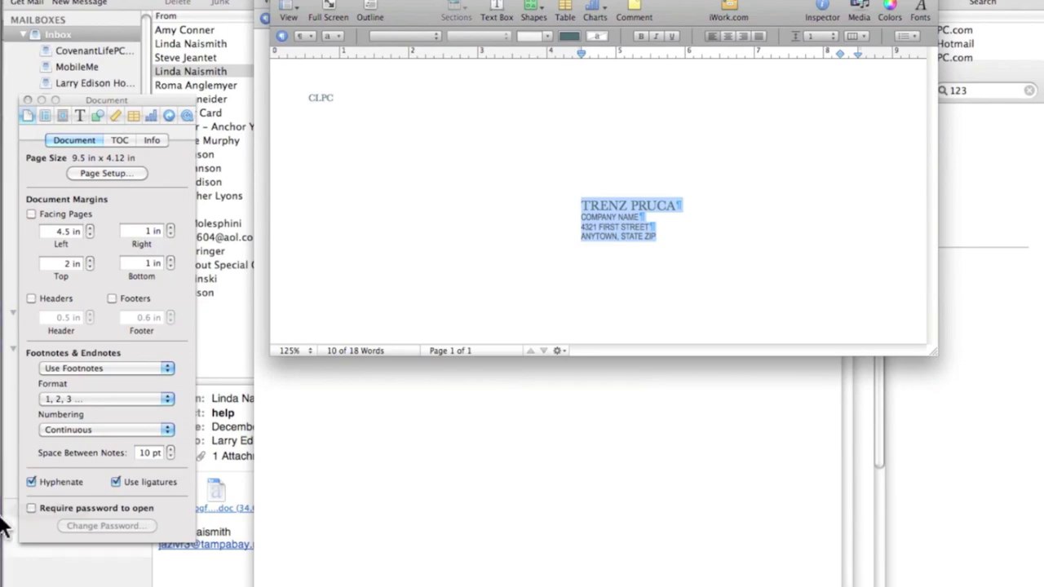
mouse_move(4, 502)
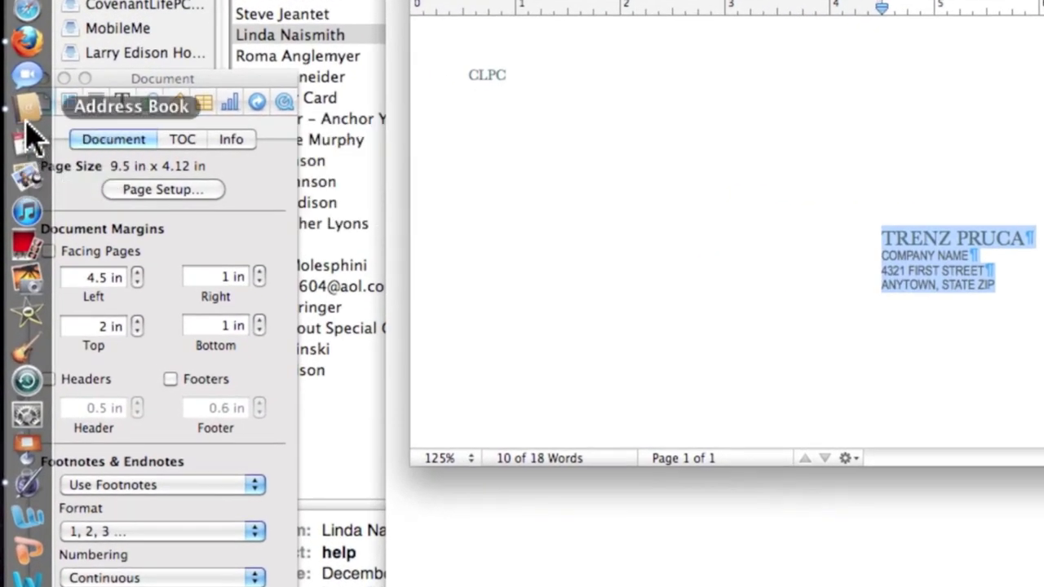
left_click(29, 124)
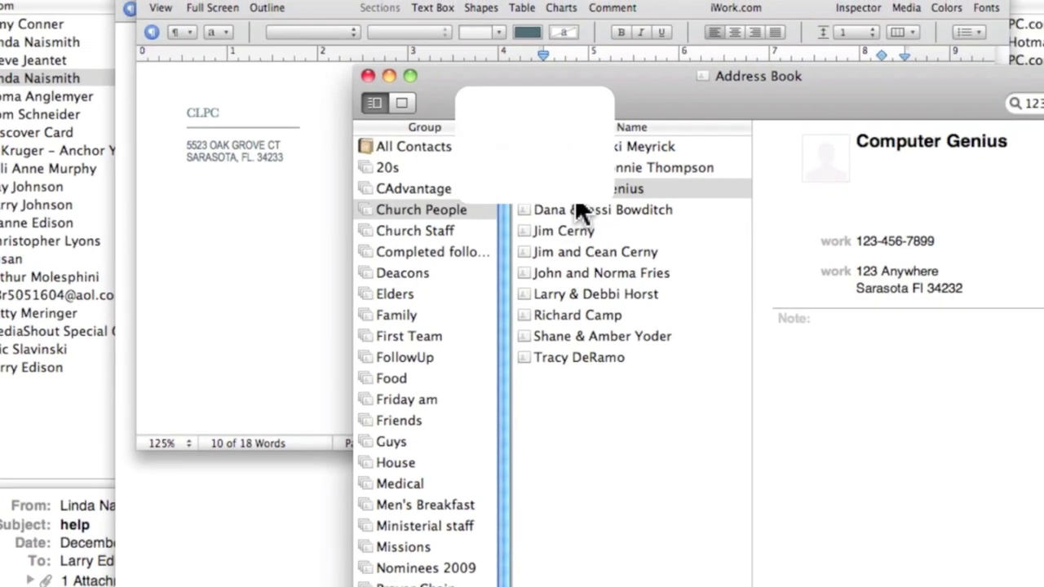
left_click(609, 187)
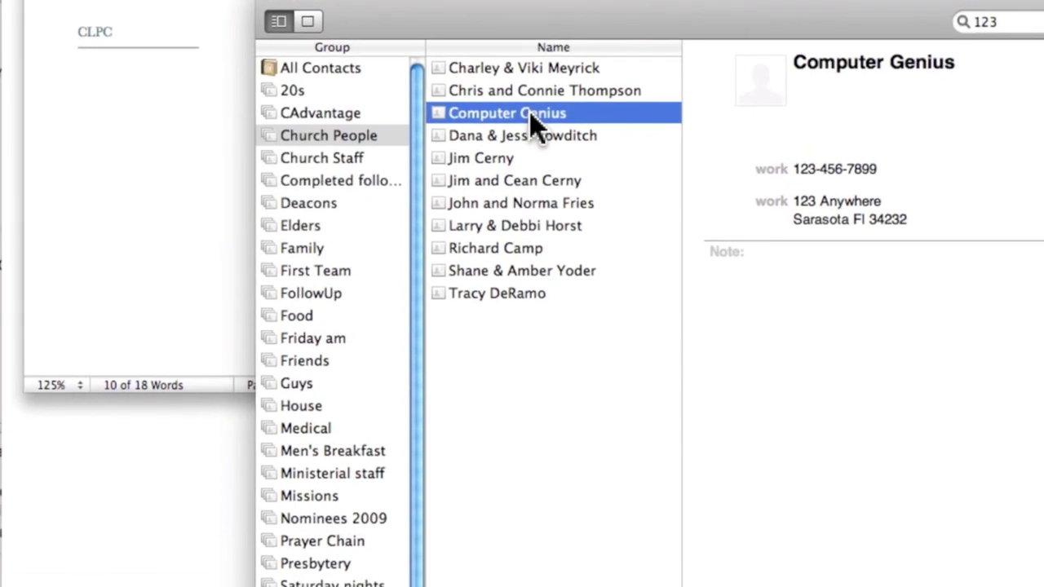
left_click(773, 203)
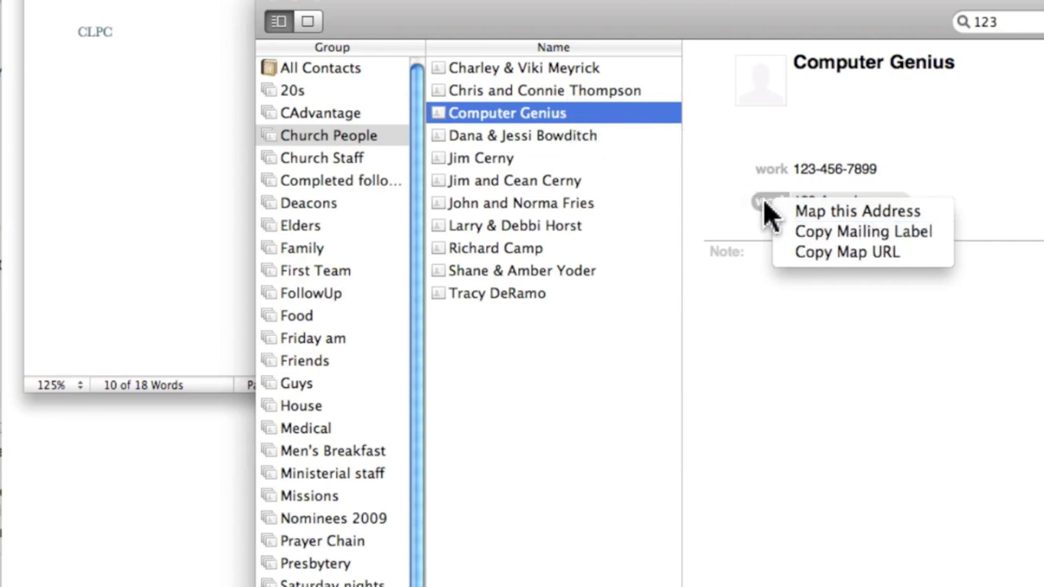
left_click(853, 234)
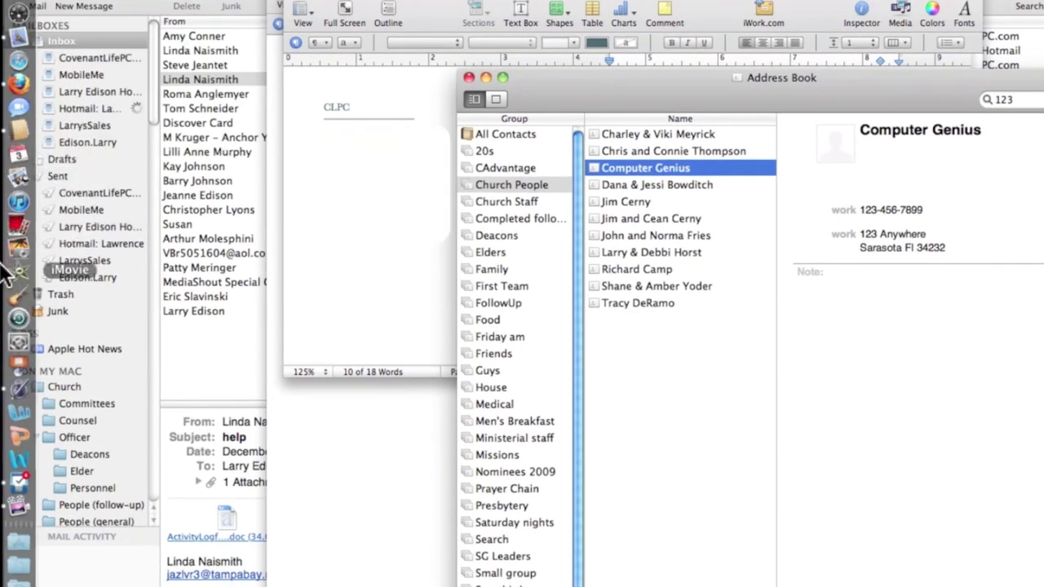
Step: Switch back to Pages and replace the selected recipient block with the copied mailing label
left_click(16, 391)
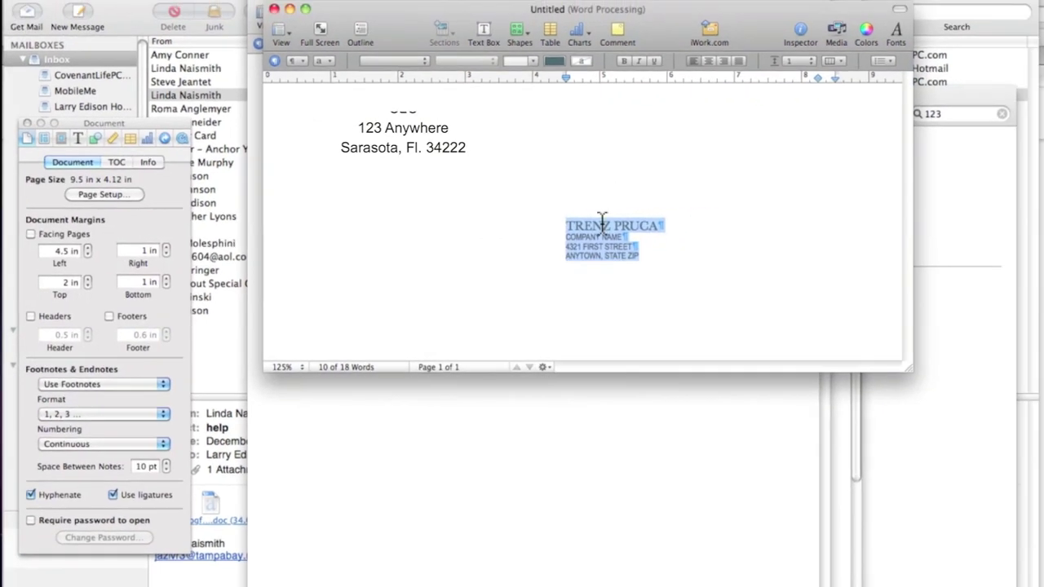
left_click(122, 0)
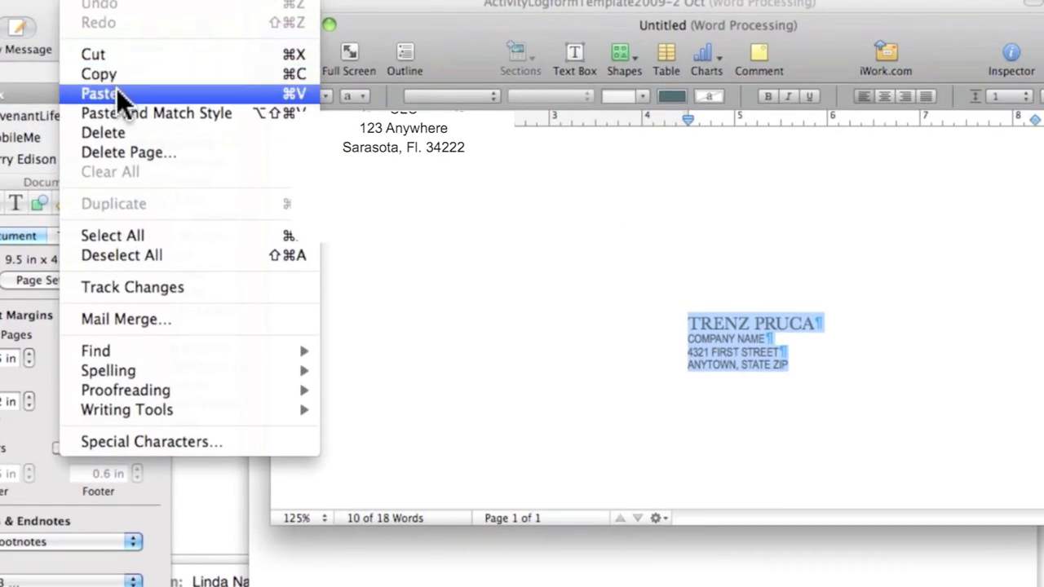
left_click(115, 91)
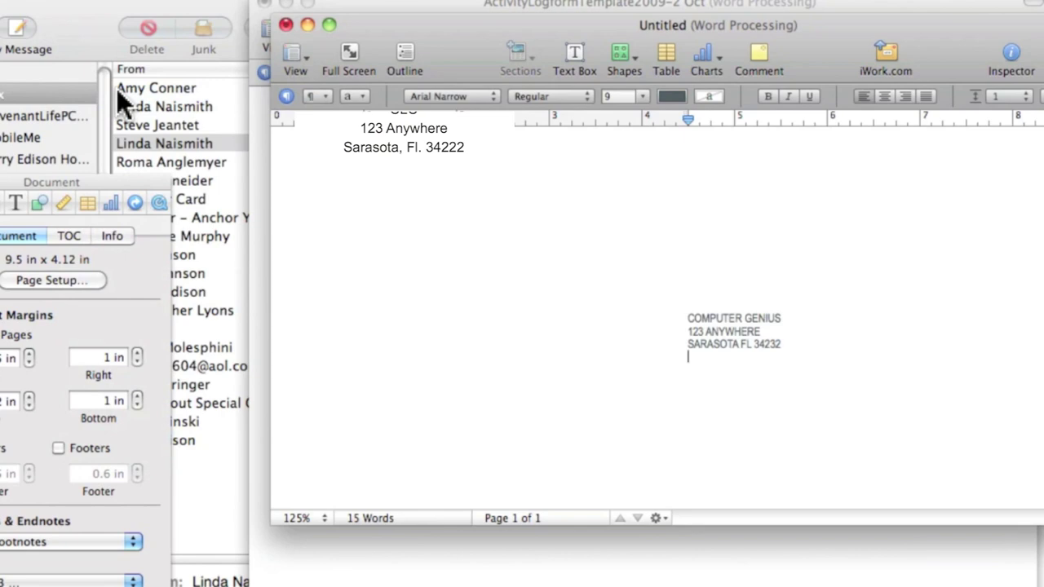